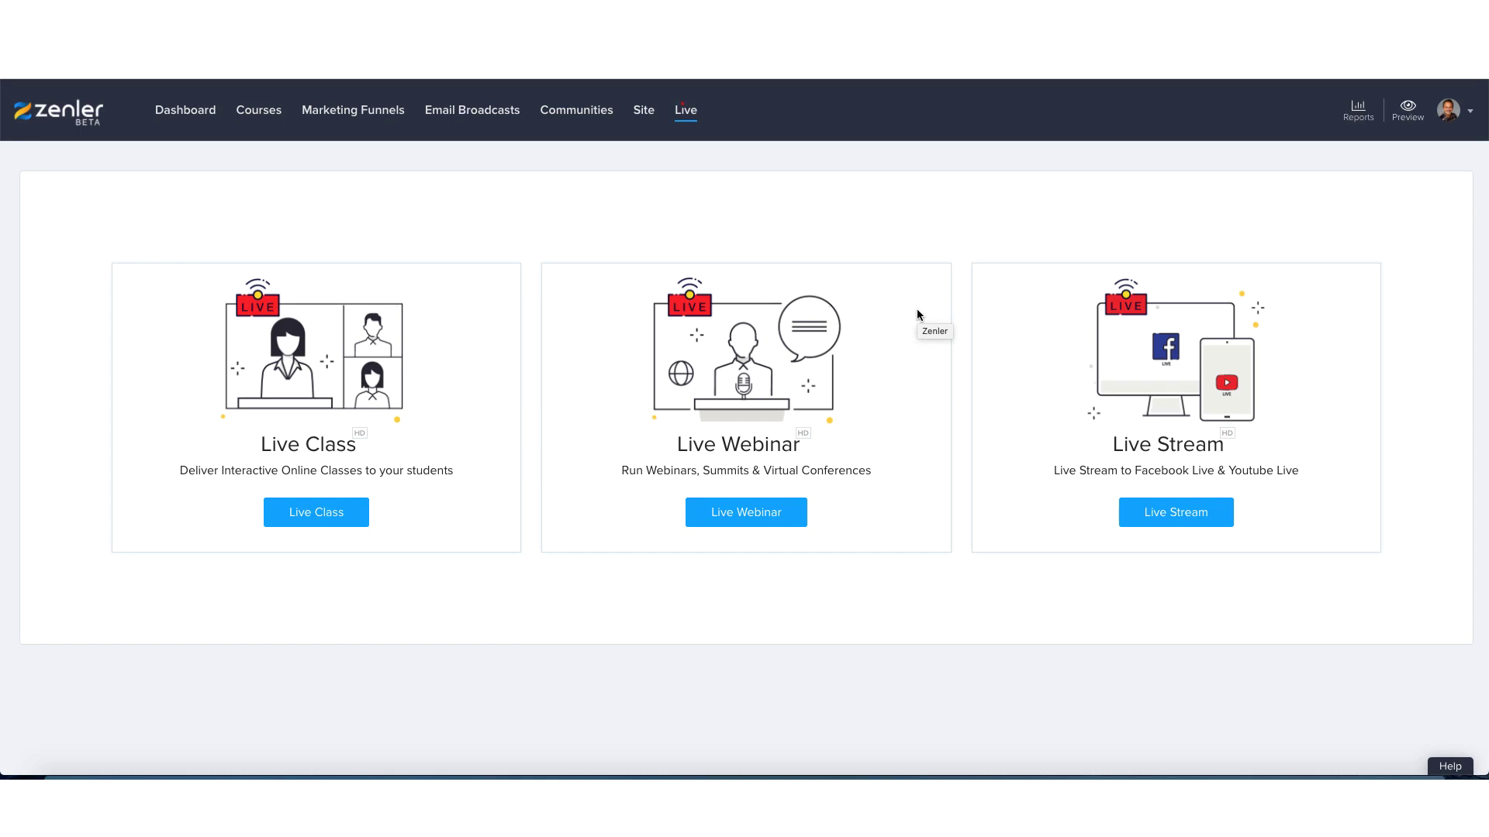
Step: Start a new live webinar and set its topic to NZ Testy
{"action": "left_click", "coordinate": [1149, 508]}
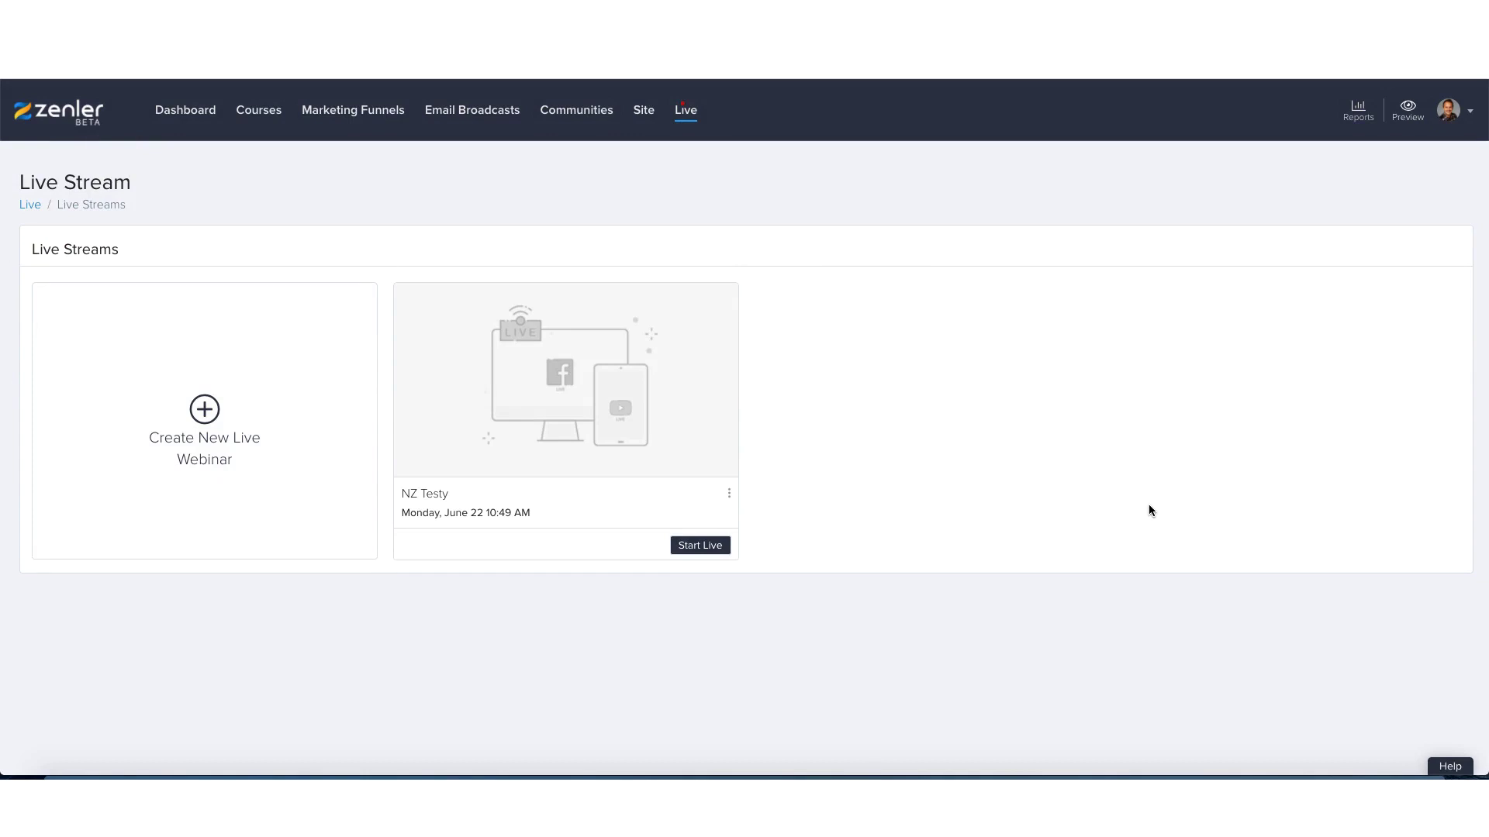
{"action": "left_click", "coordinate": [201, 417]}
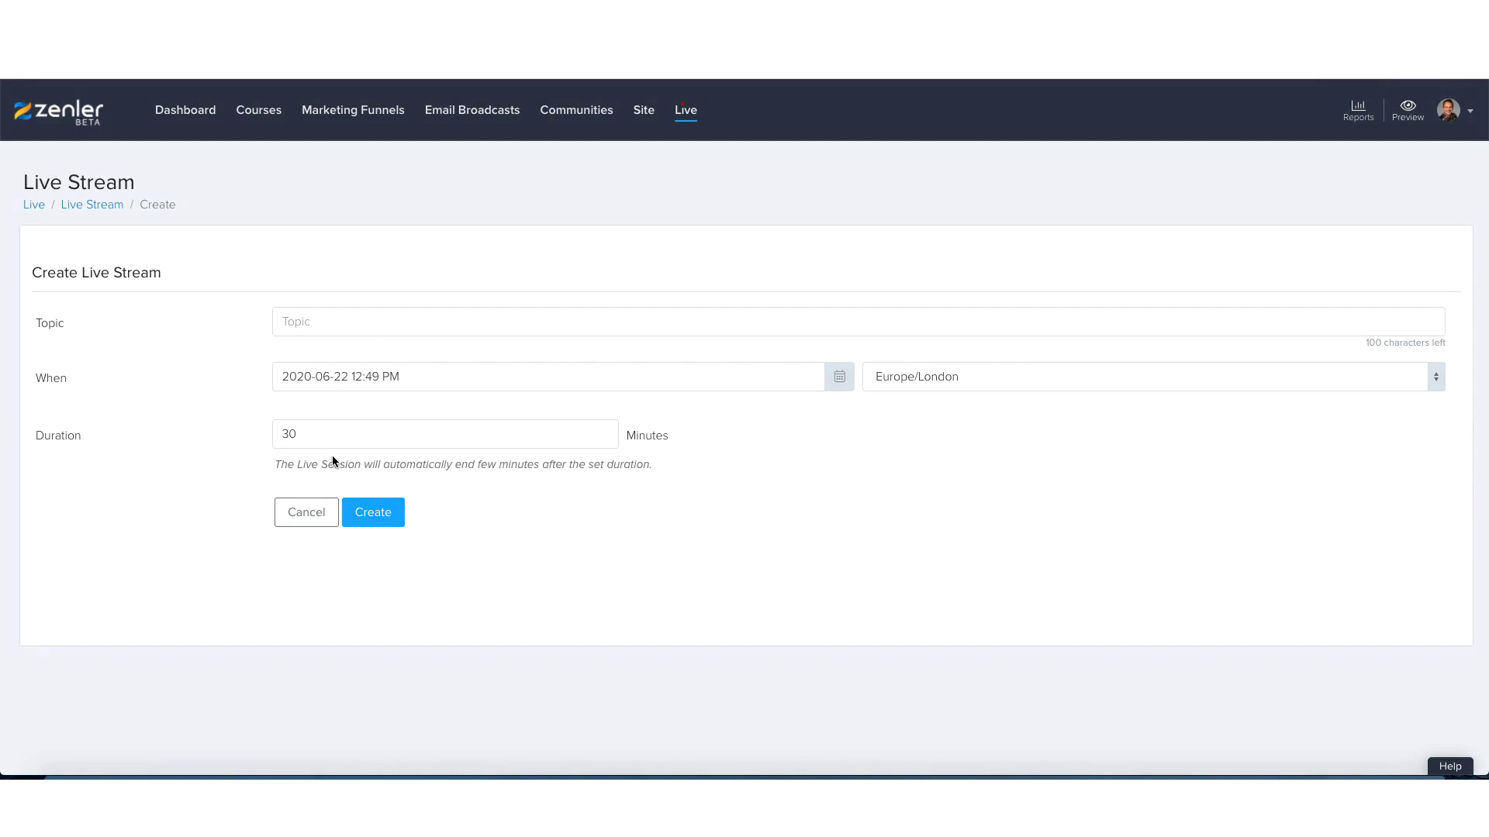
{"action": "left_click", "coordinate": [351, 322]}
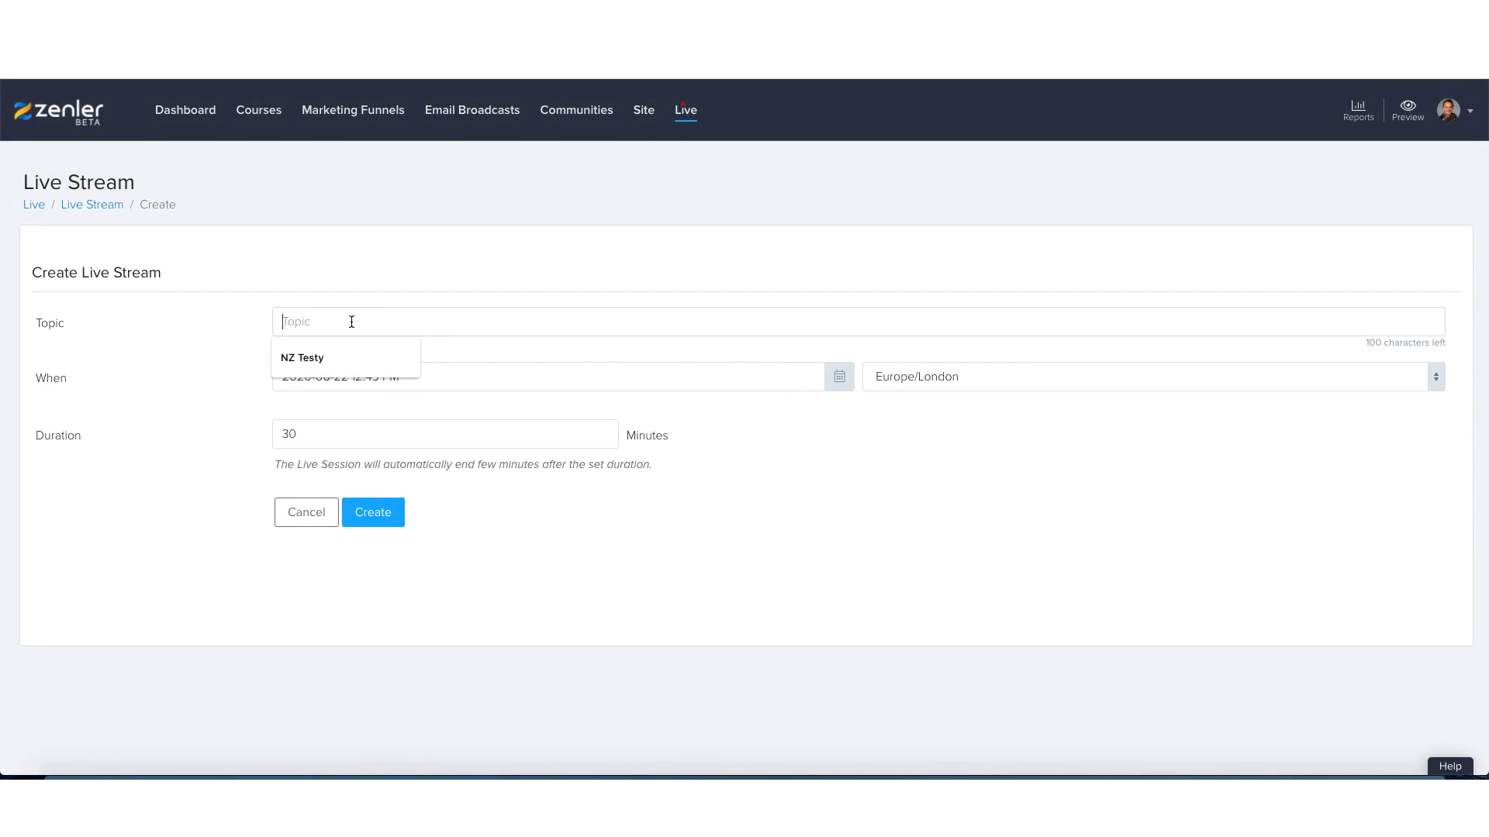
{"action": "left_click", "coordinate": [318, 356]}
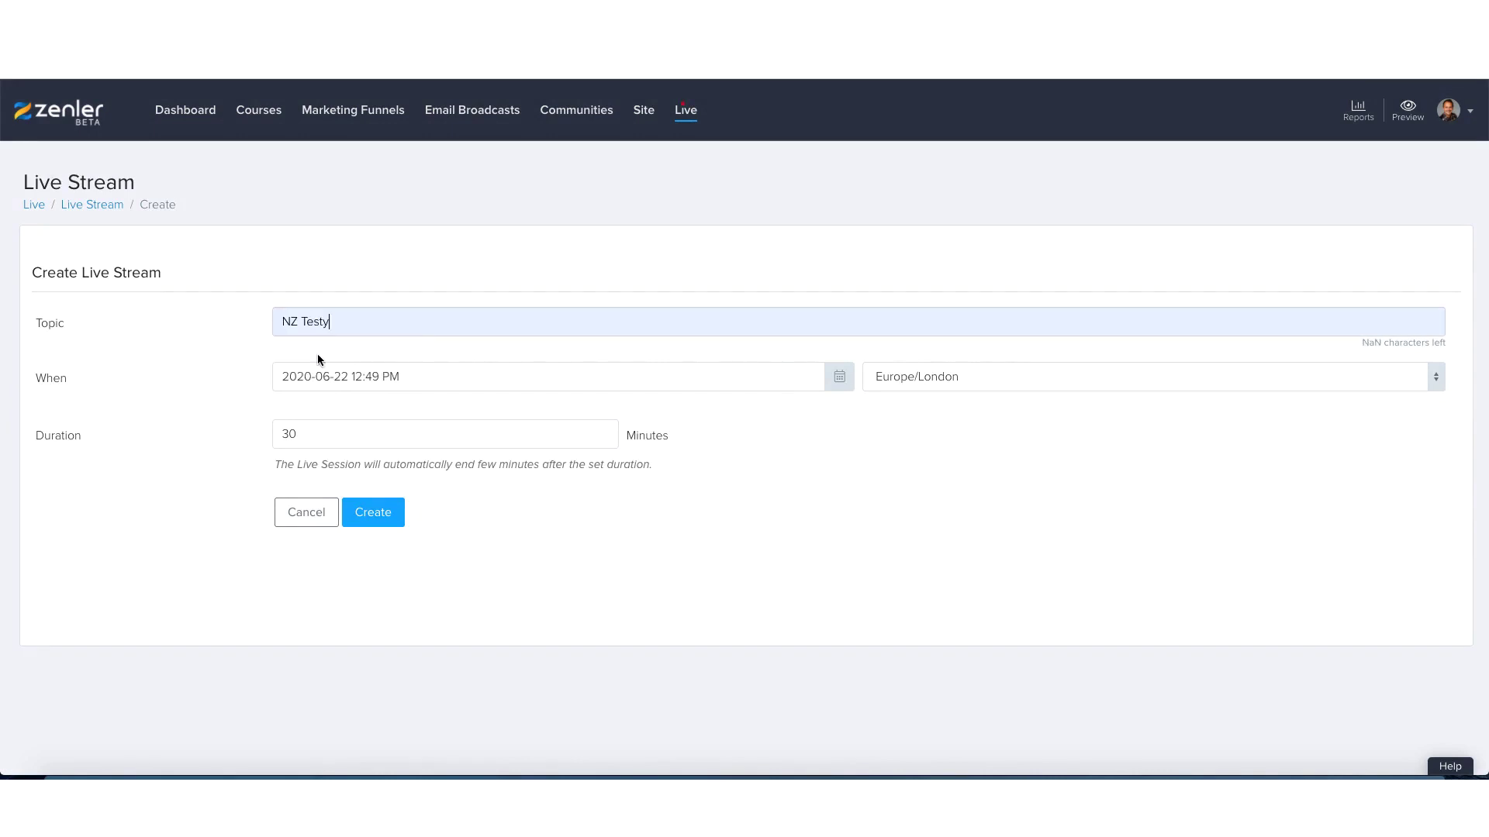
{"action": "left_click", "coordinate": [406, 380]}
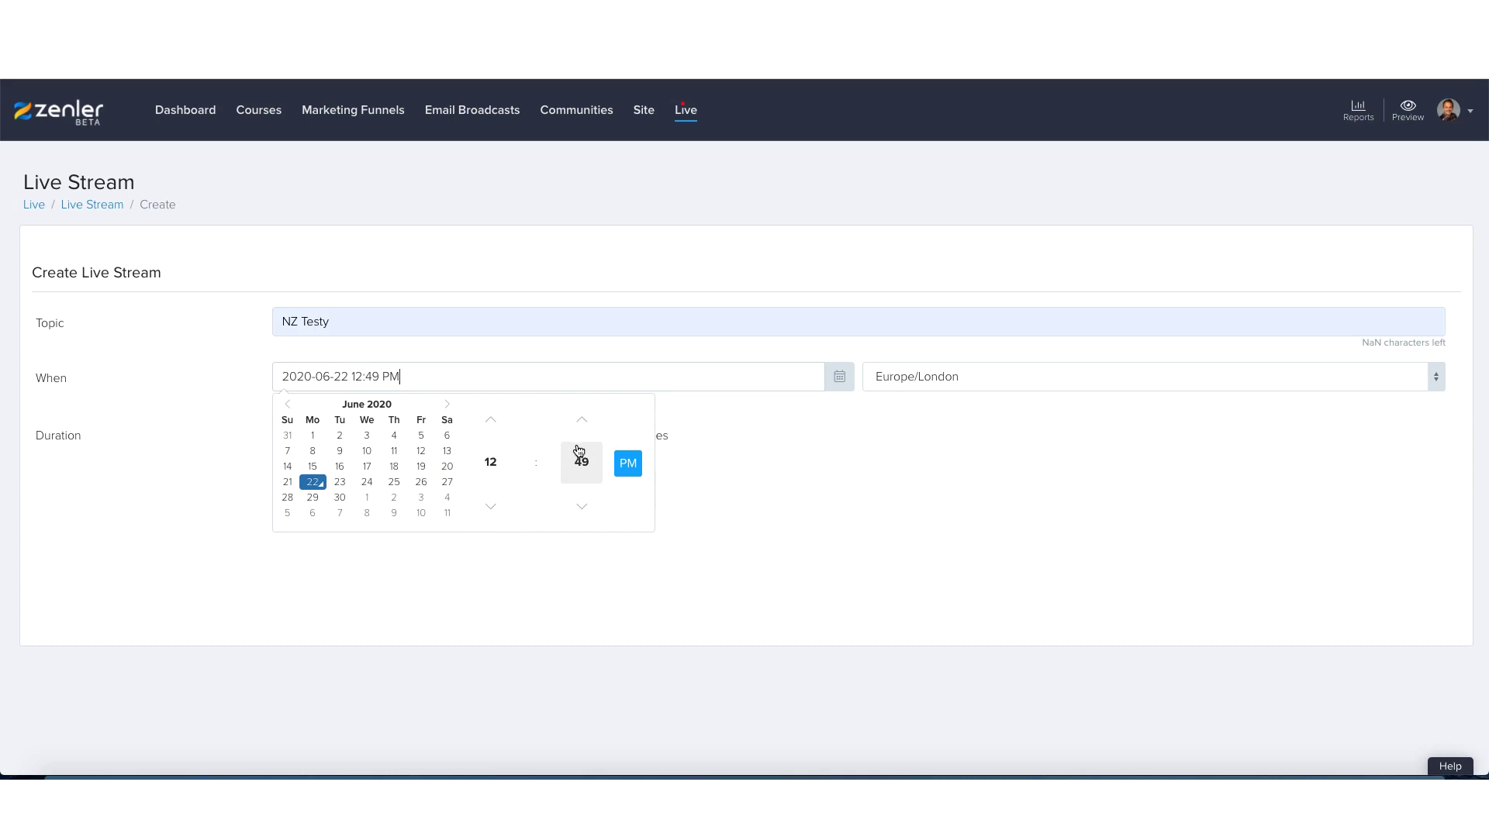
{"action": "left_click", "coordinate": [490, 506]}
{"action": "left_click", "coordinate": [582, 420]}
{"action": "left_click", "coordinate": [582, 420]}
{"action": "left_click", "coordinate": [582, 421]}
{"action": "left_click", "coordinate": [582, 421]}
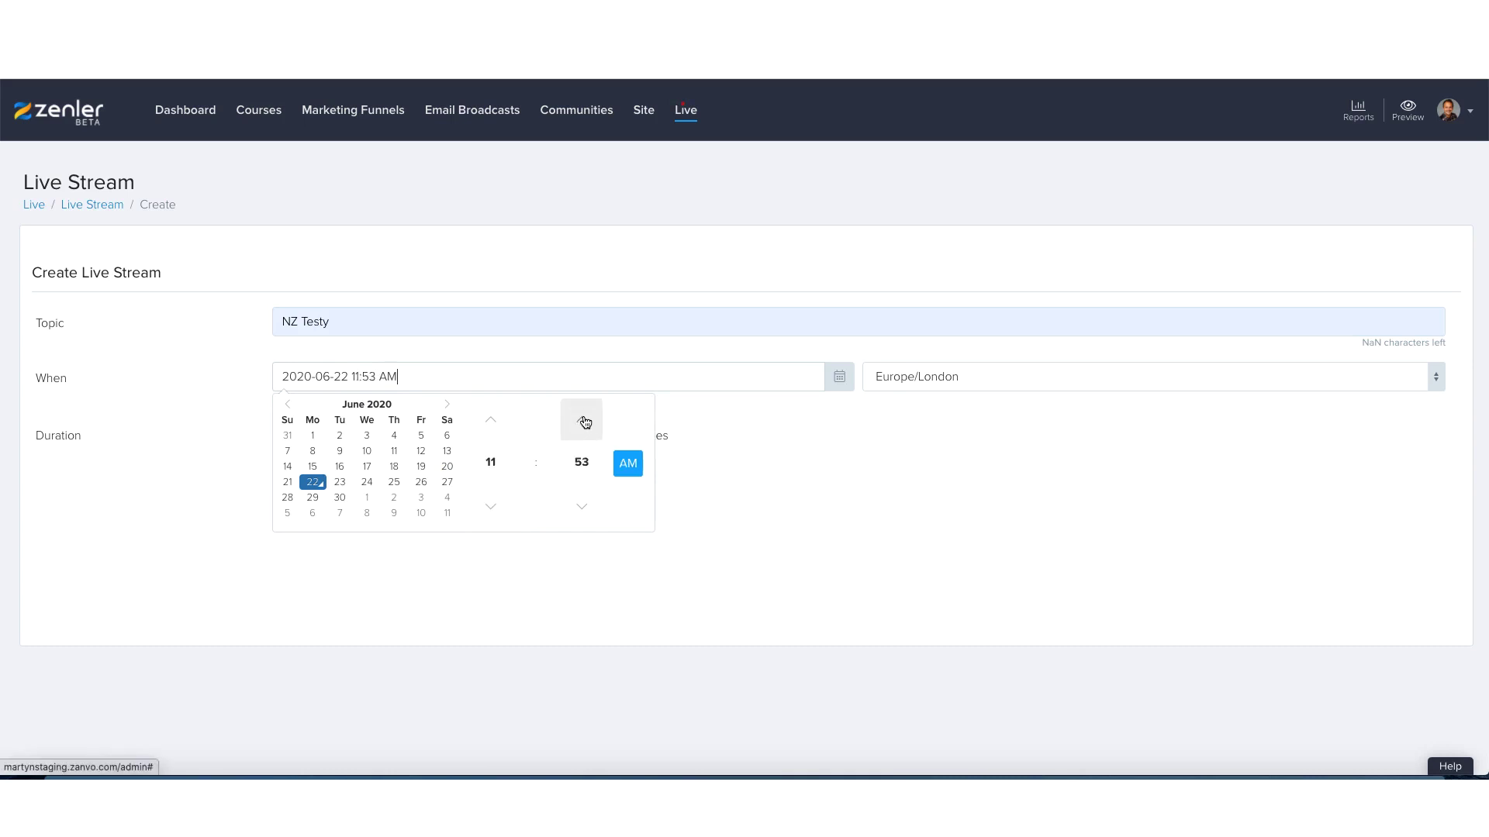
{"action": "left_click", "coordinate": [758, 460]}
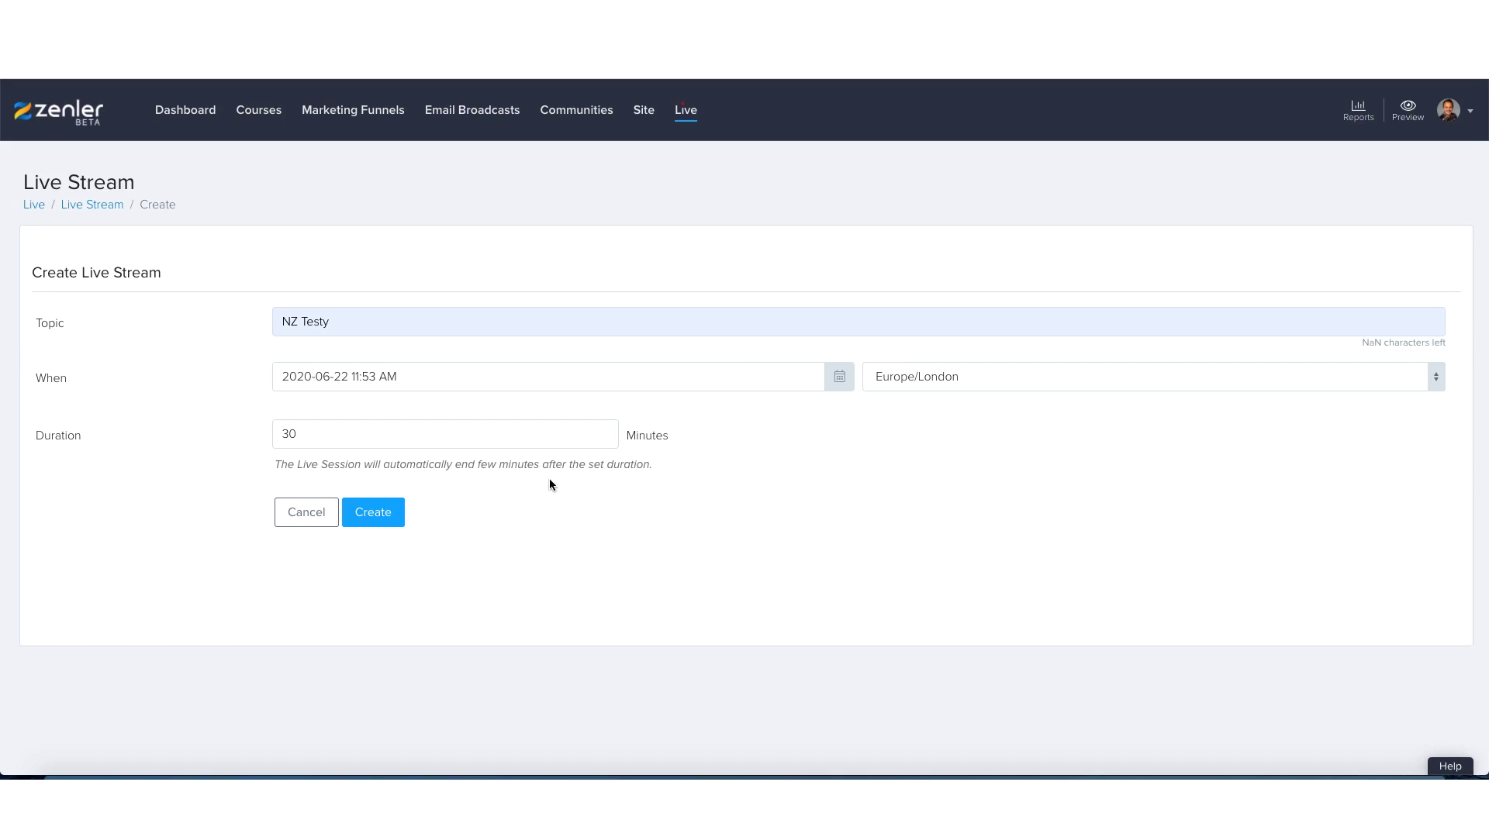
{"action": "left_click", "coordinate": [383, 515]}
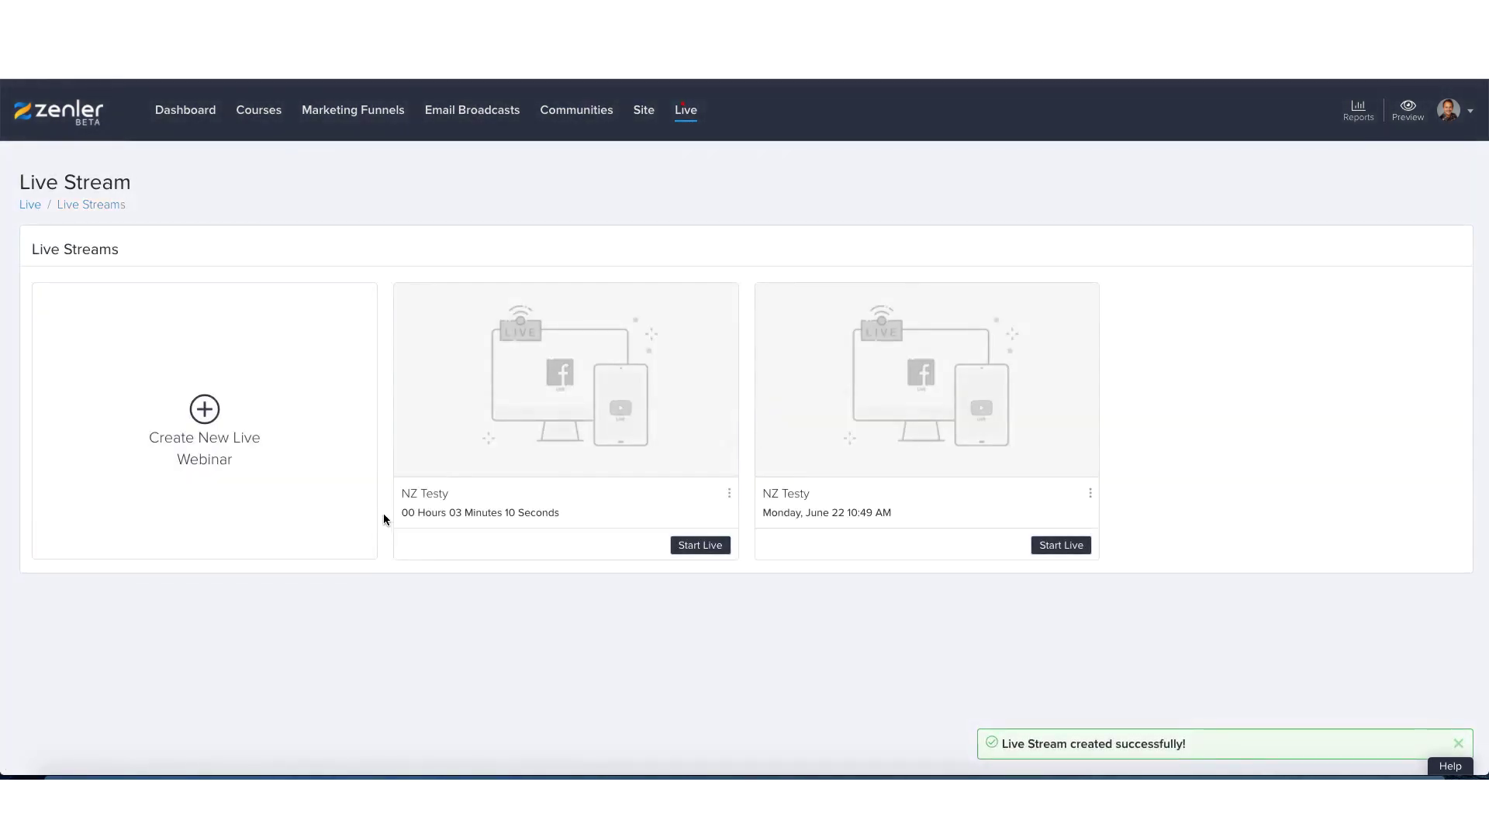
Step: Use Start Live on the NZ Testy card to bring up the Facebook / Youtube streaming instructions
{"action": "left_click", "coordinate": [685, 549]}
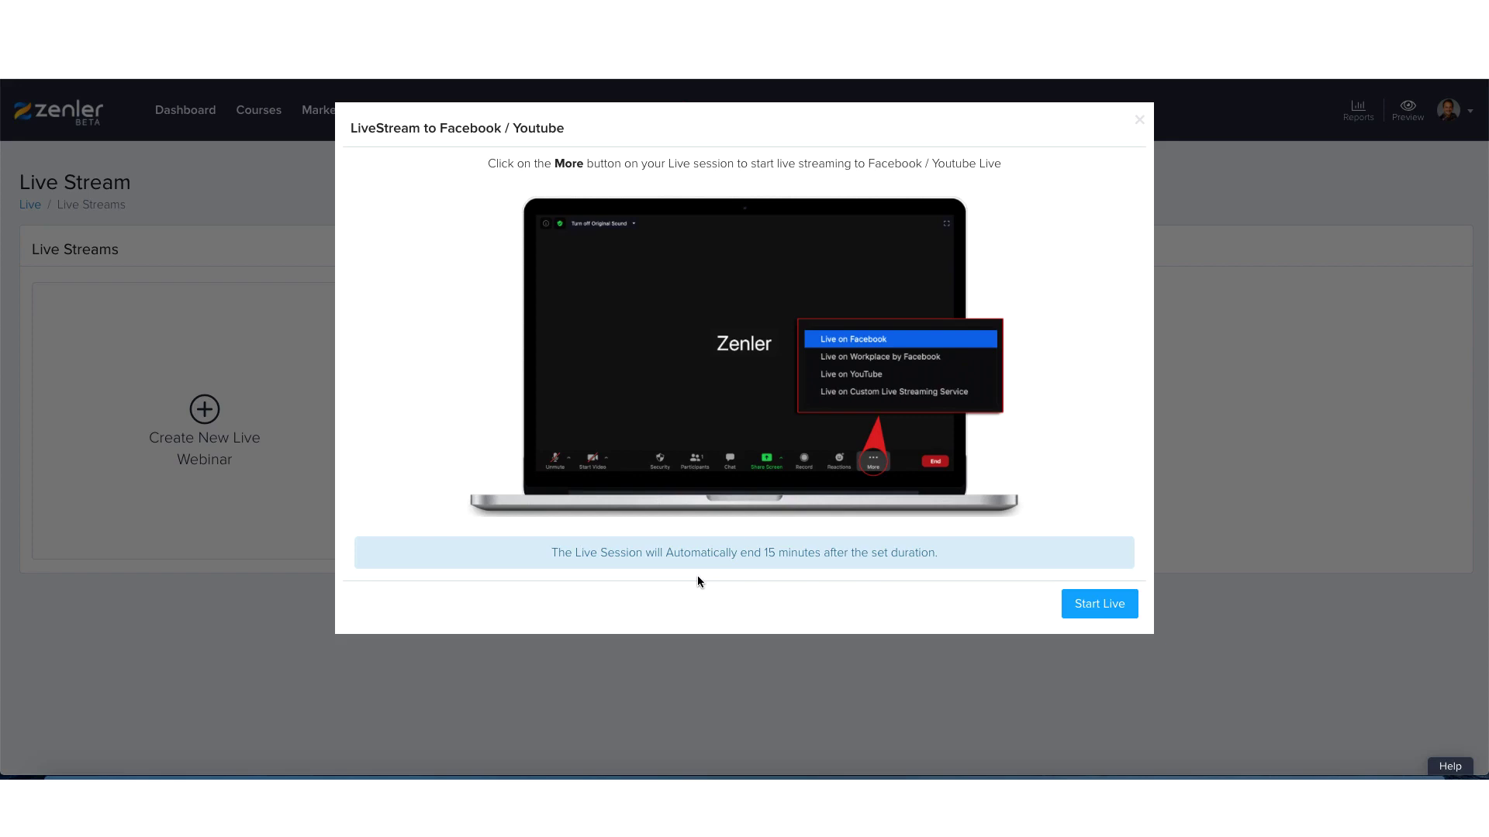
Step: Launch the live session and let Chrome open it in the Zoom app
{"action": "left_click", "coordinate": [1105, 602]}
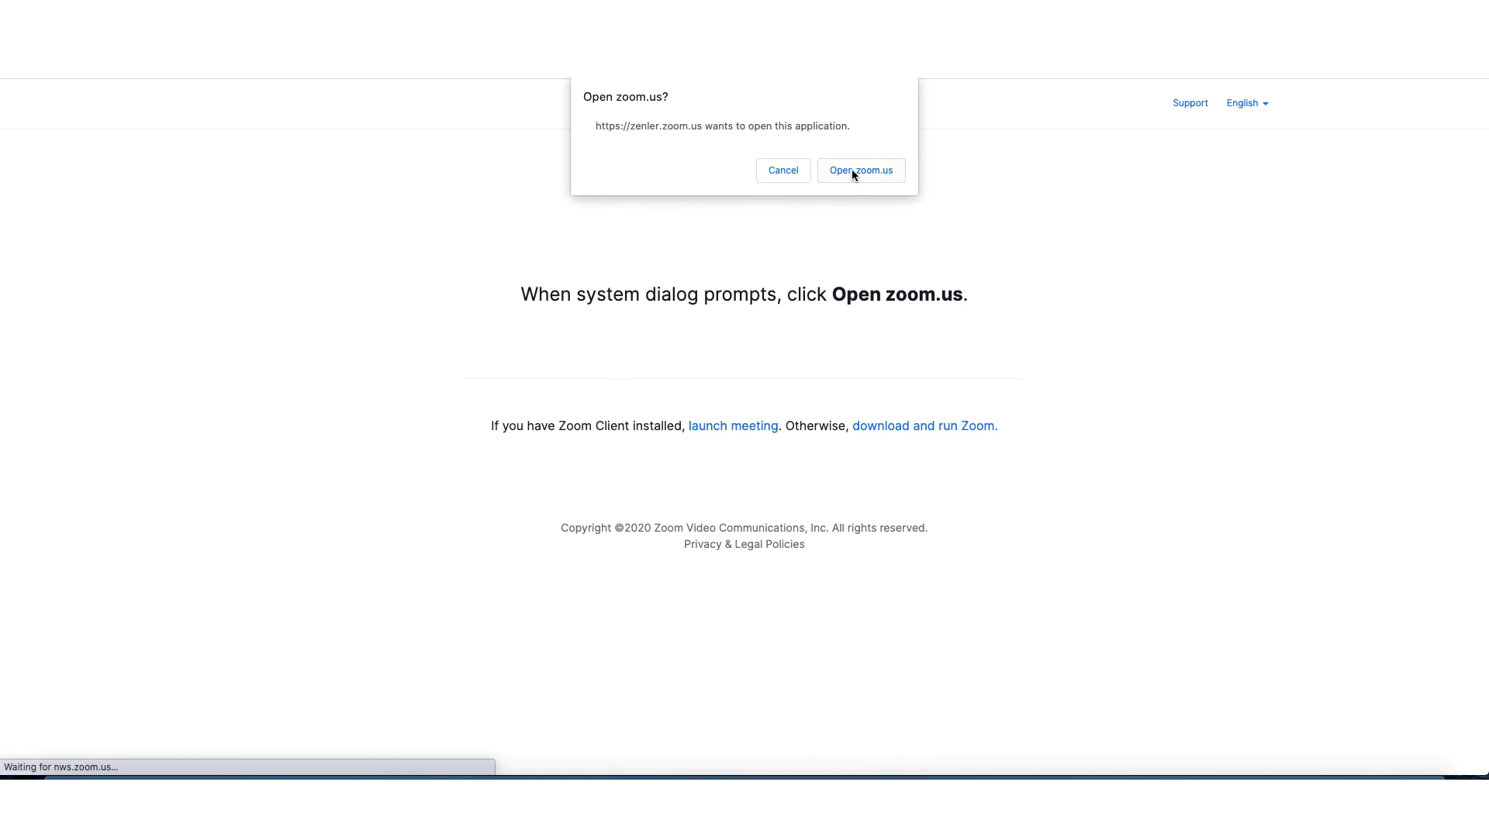
{"action": "left_click", "coordinate": [853, 171]}
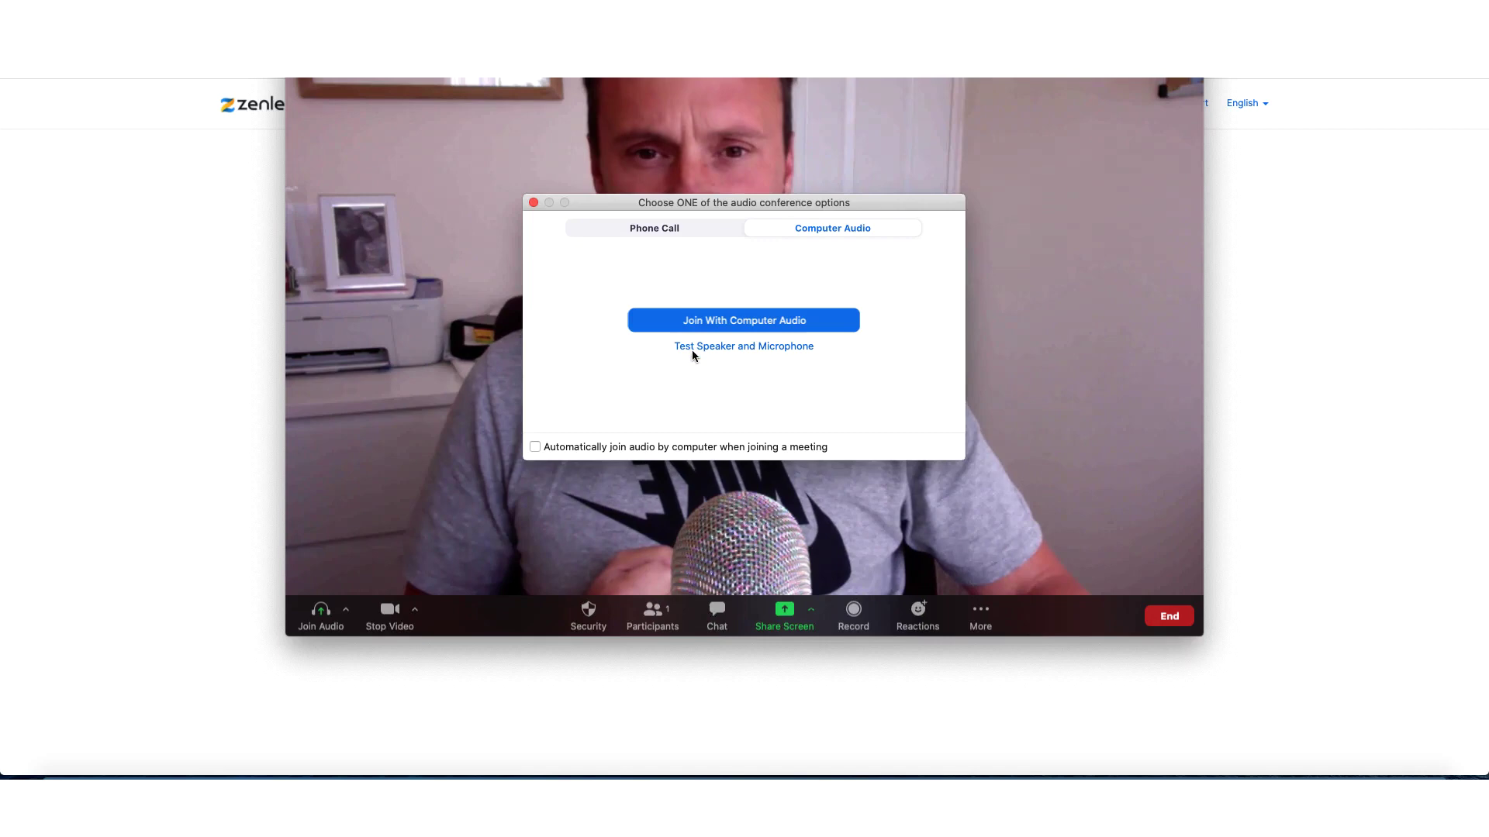
Step: Join with computer audio, turn camera and microphone off, and choose Live on Facebook
{"action": "left_click", "coordinate": [699, 318]}
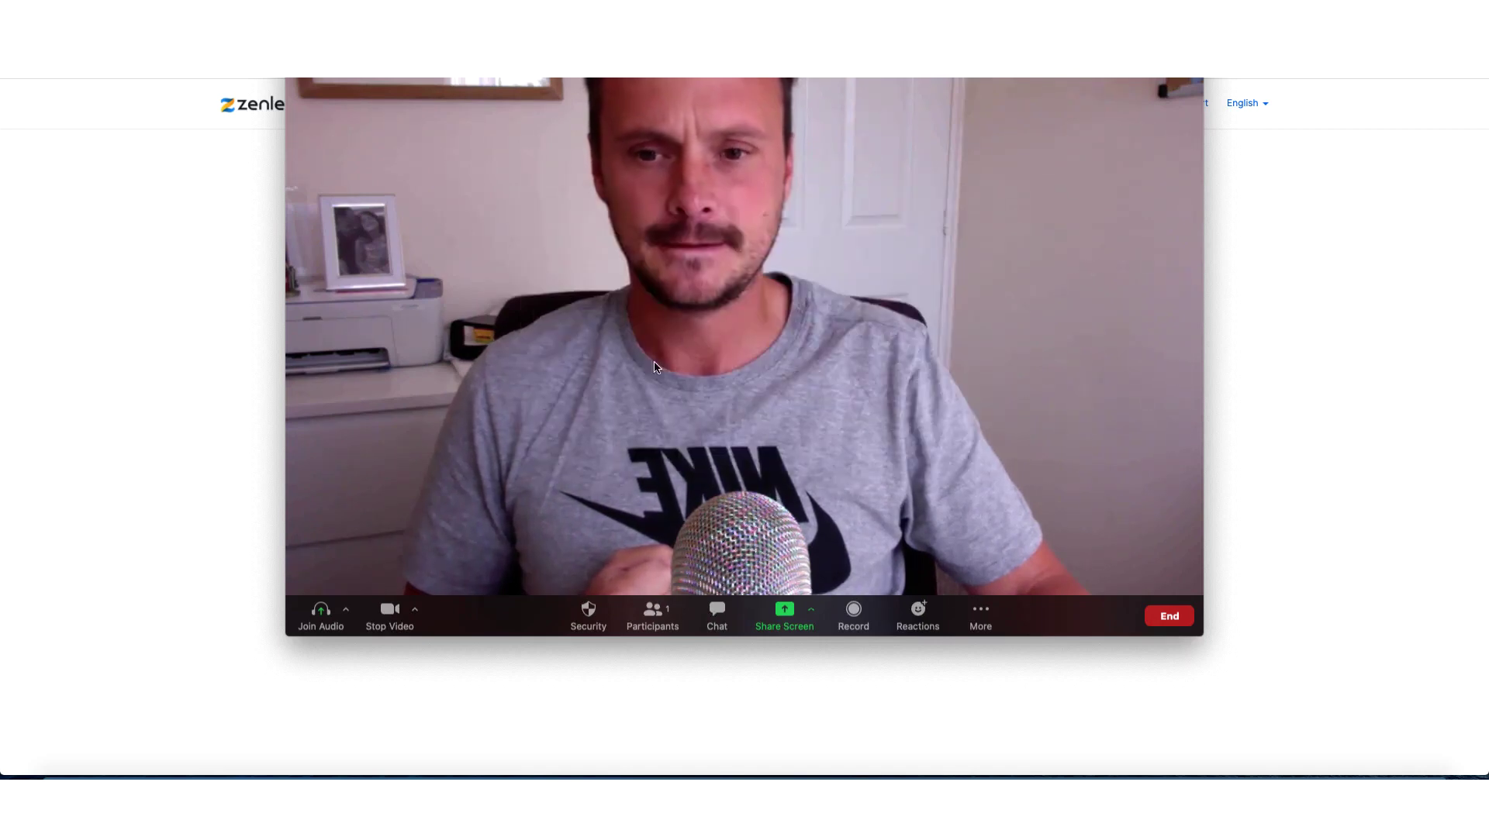
{"action": "left_click", "coordinate": [390, 625]}
{"action": "left_click", "coordinate": [321, 617]}
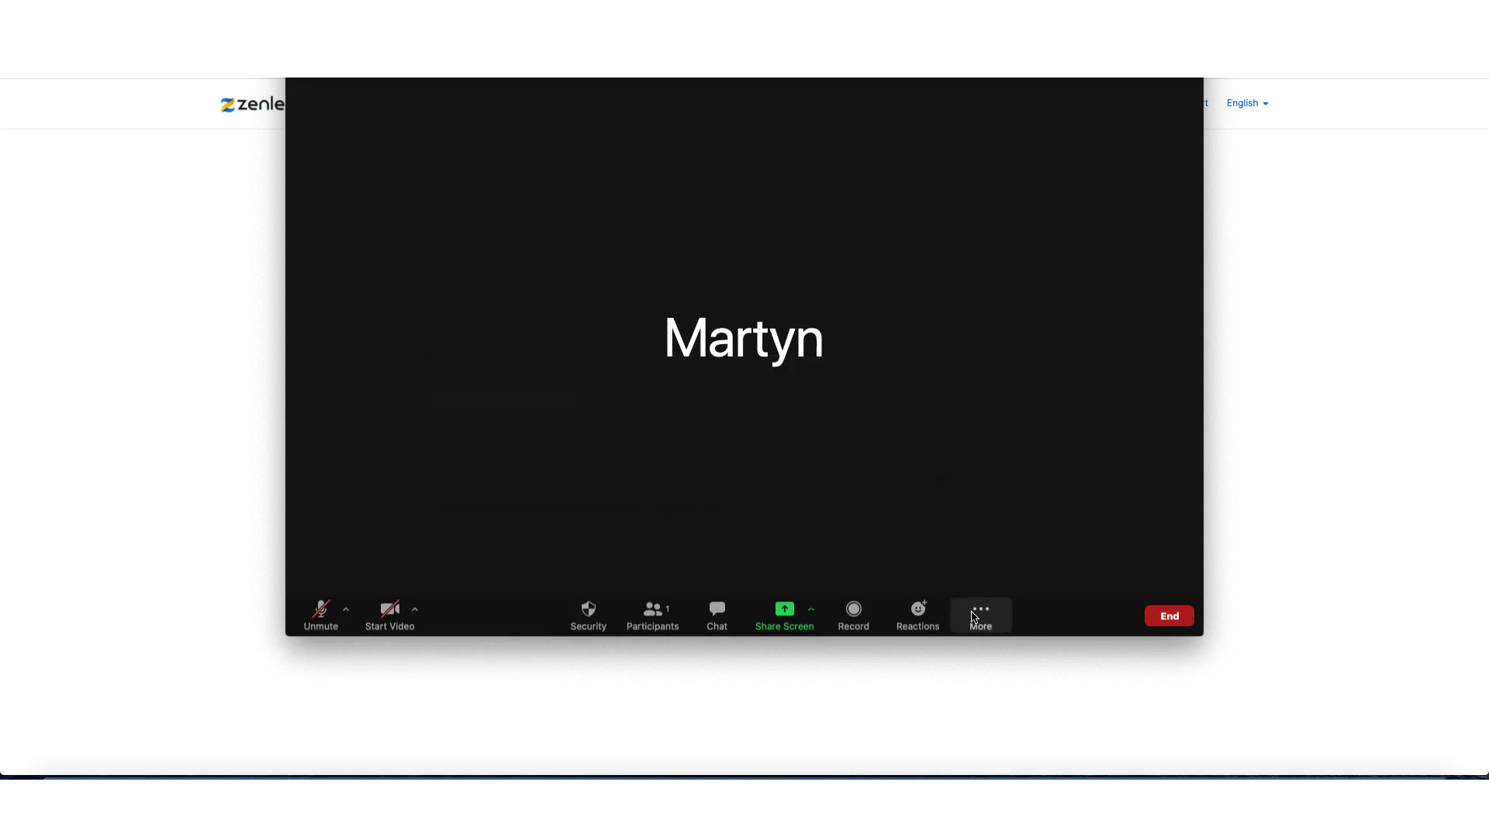
{"action": "left_click", "coordinate": [981, 615]}
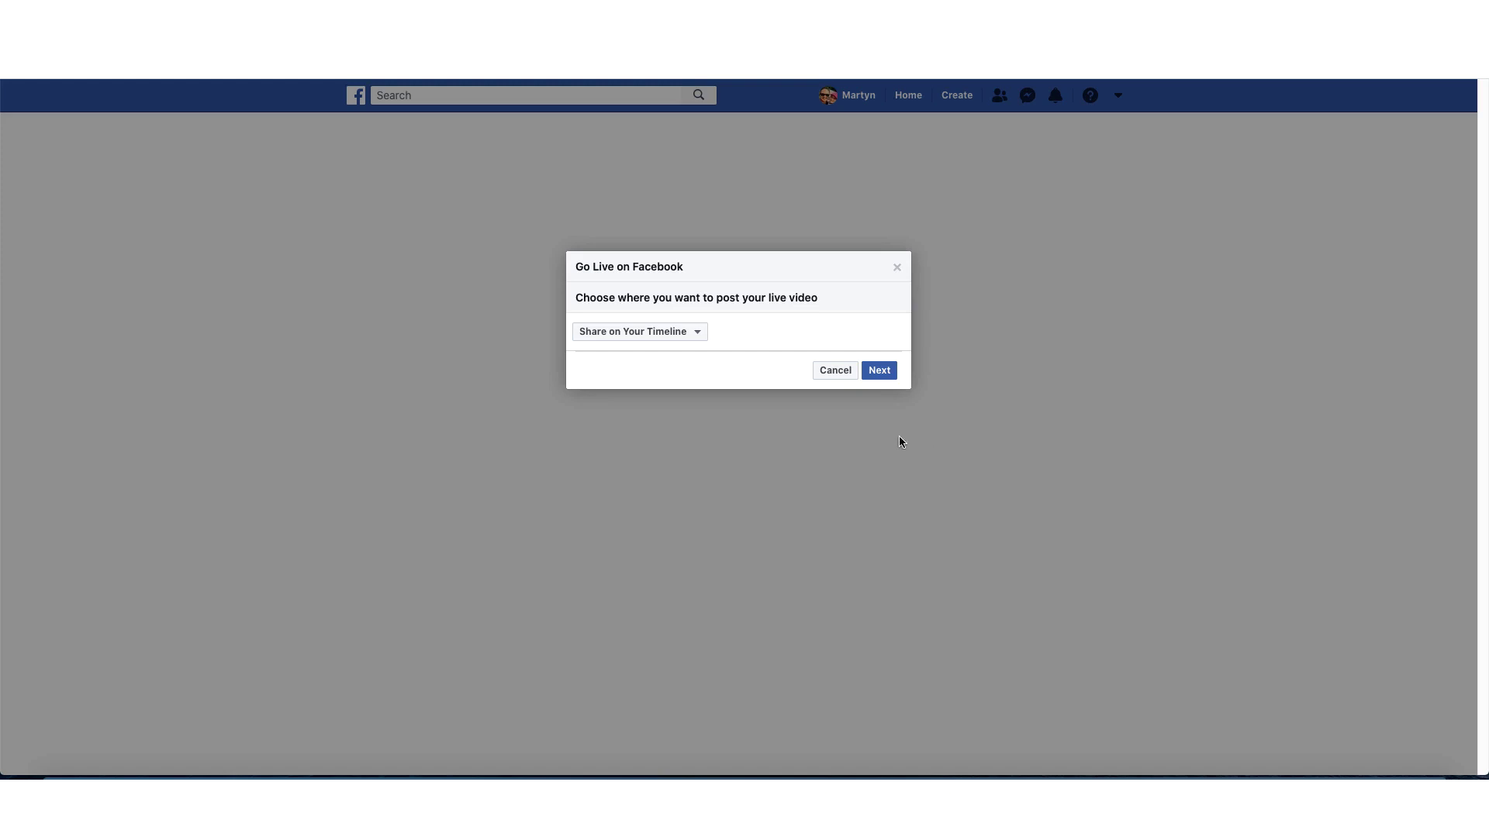
Step: Share the live video in the private test group, found by searching its name, and continue
{"action": "left_click", "coordinate": [699, 333]}
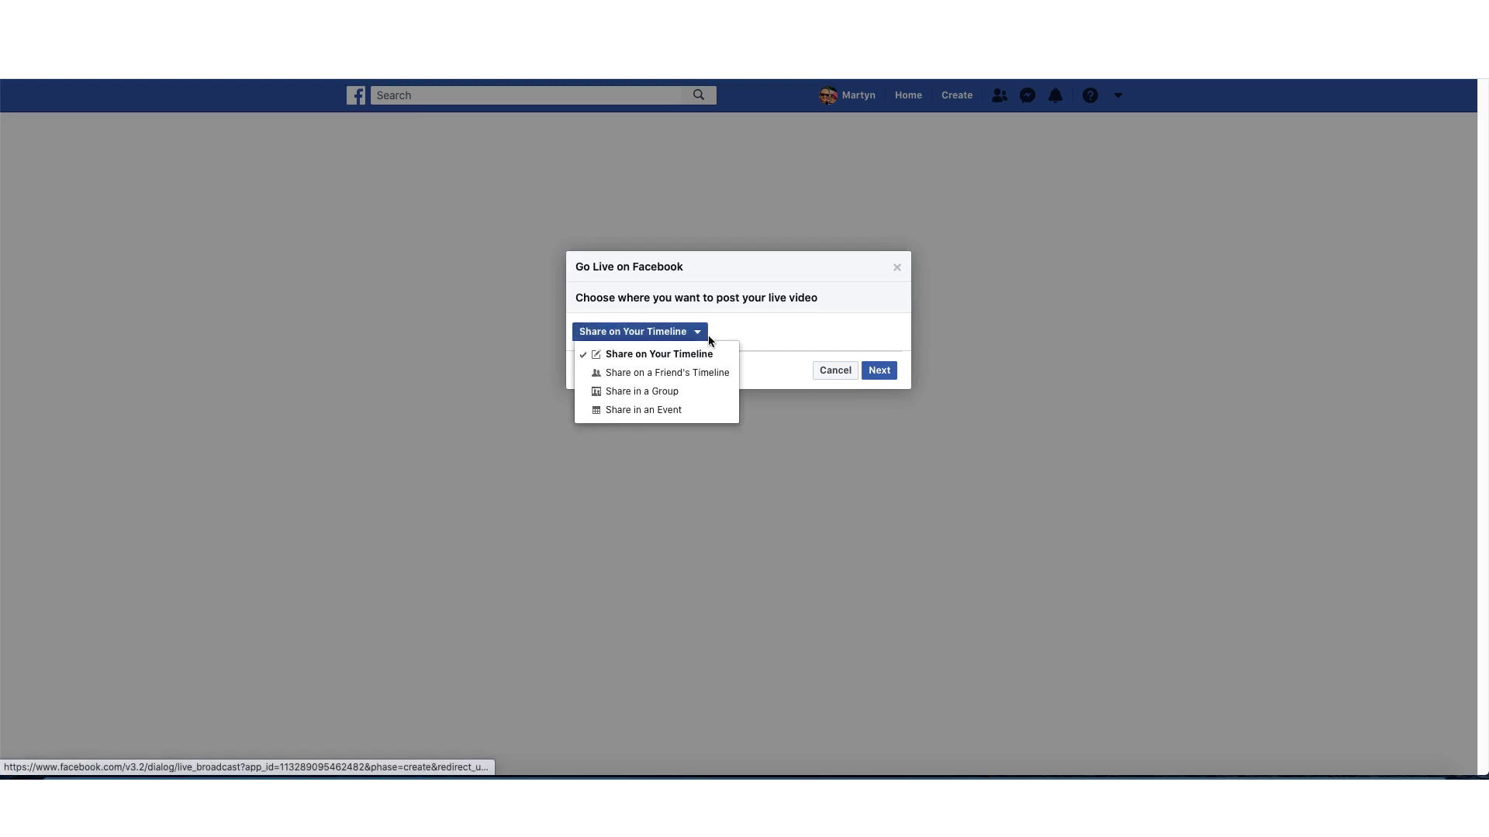
{"action": "left_click", "coordinate": [689, 395]}
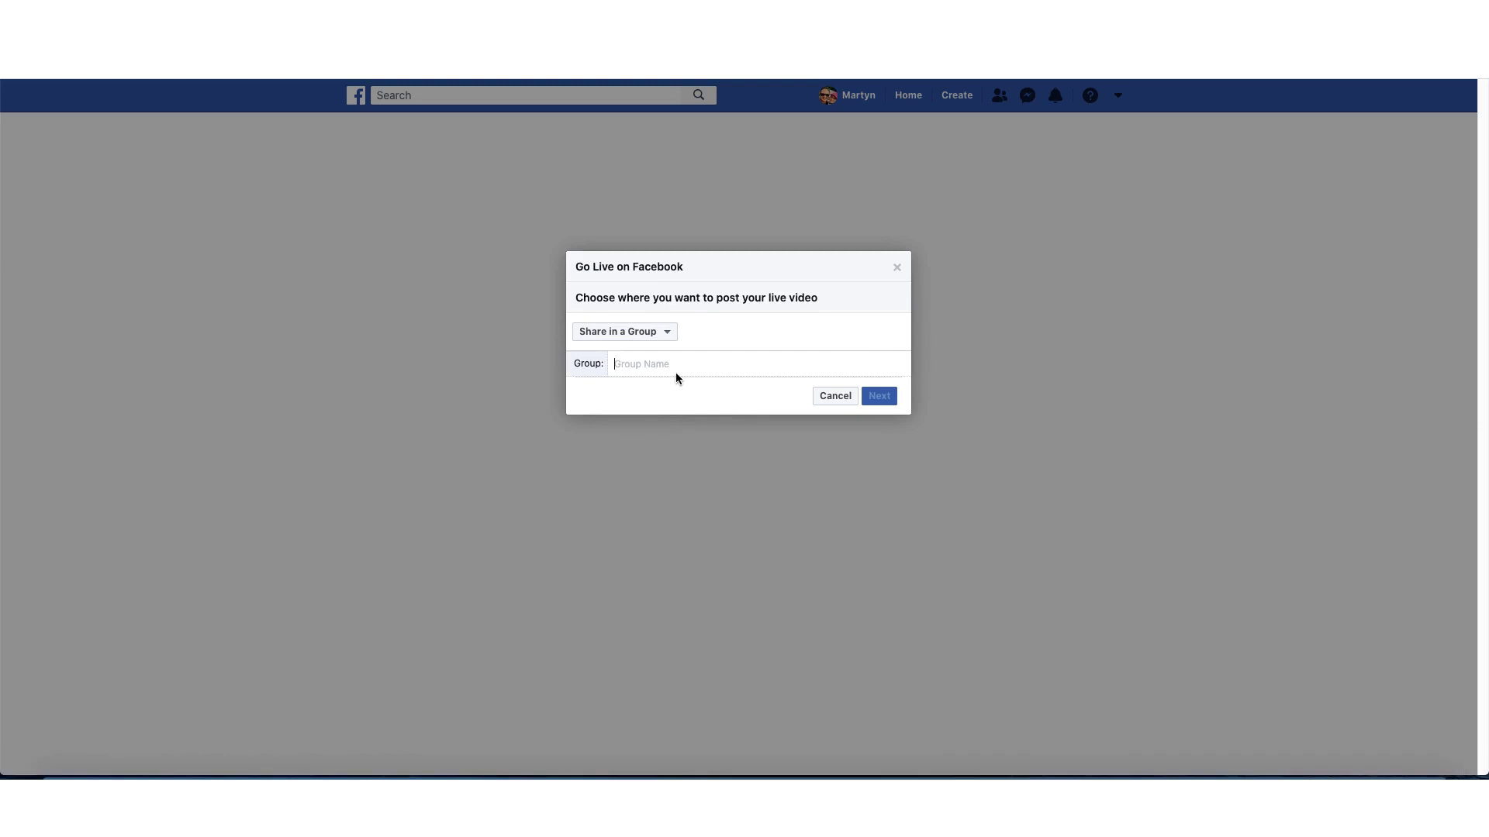
{"action": "type", "text": "Martyn"}
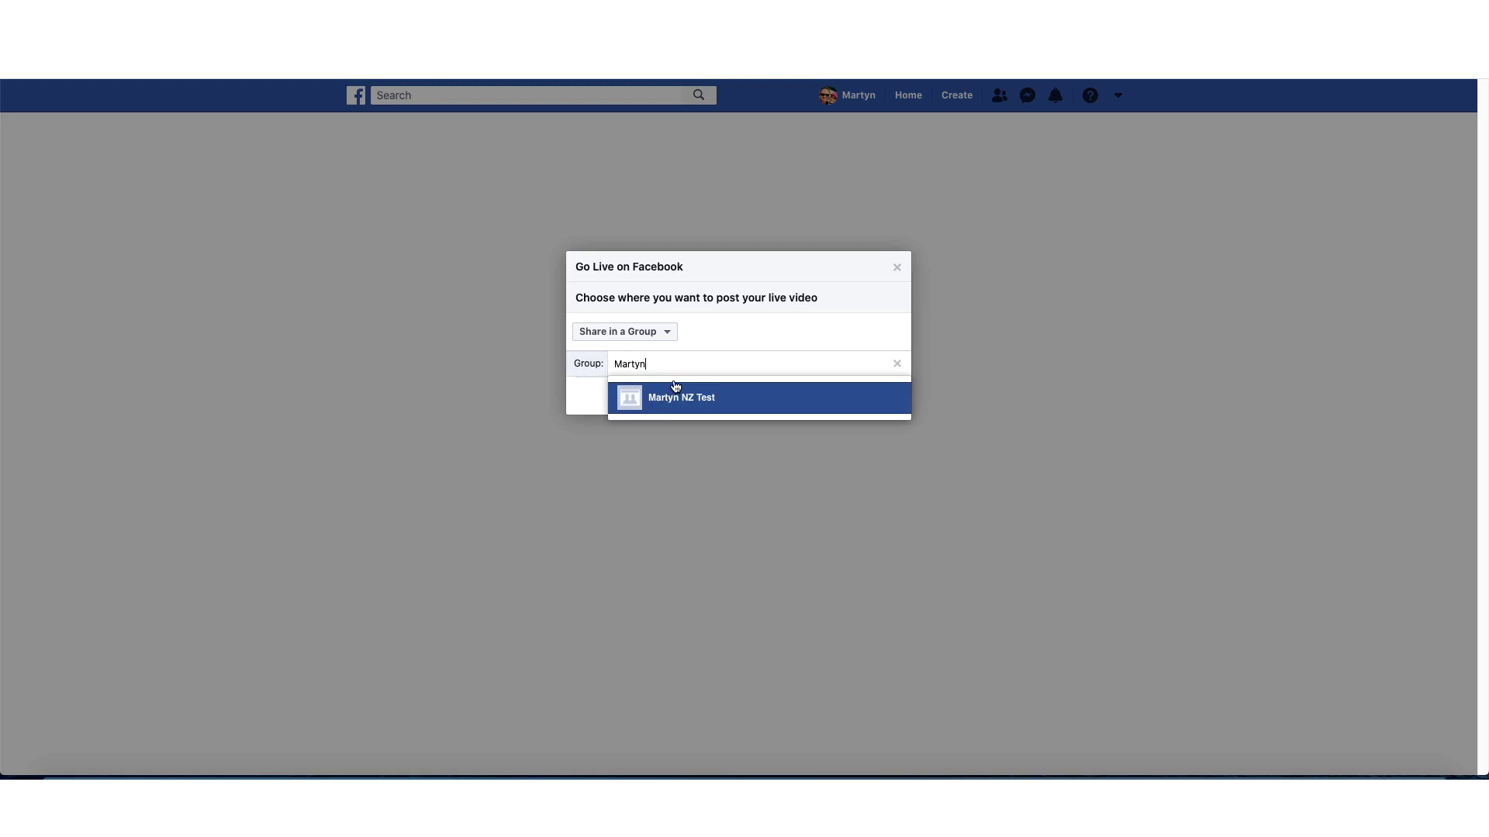
{"action": "left_click", "coordinate": [671, 387]}
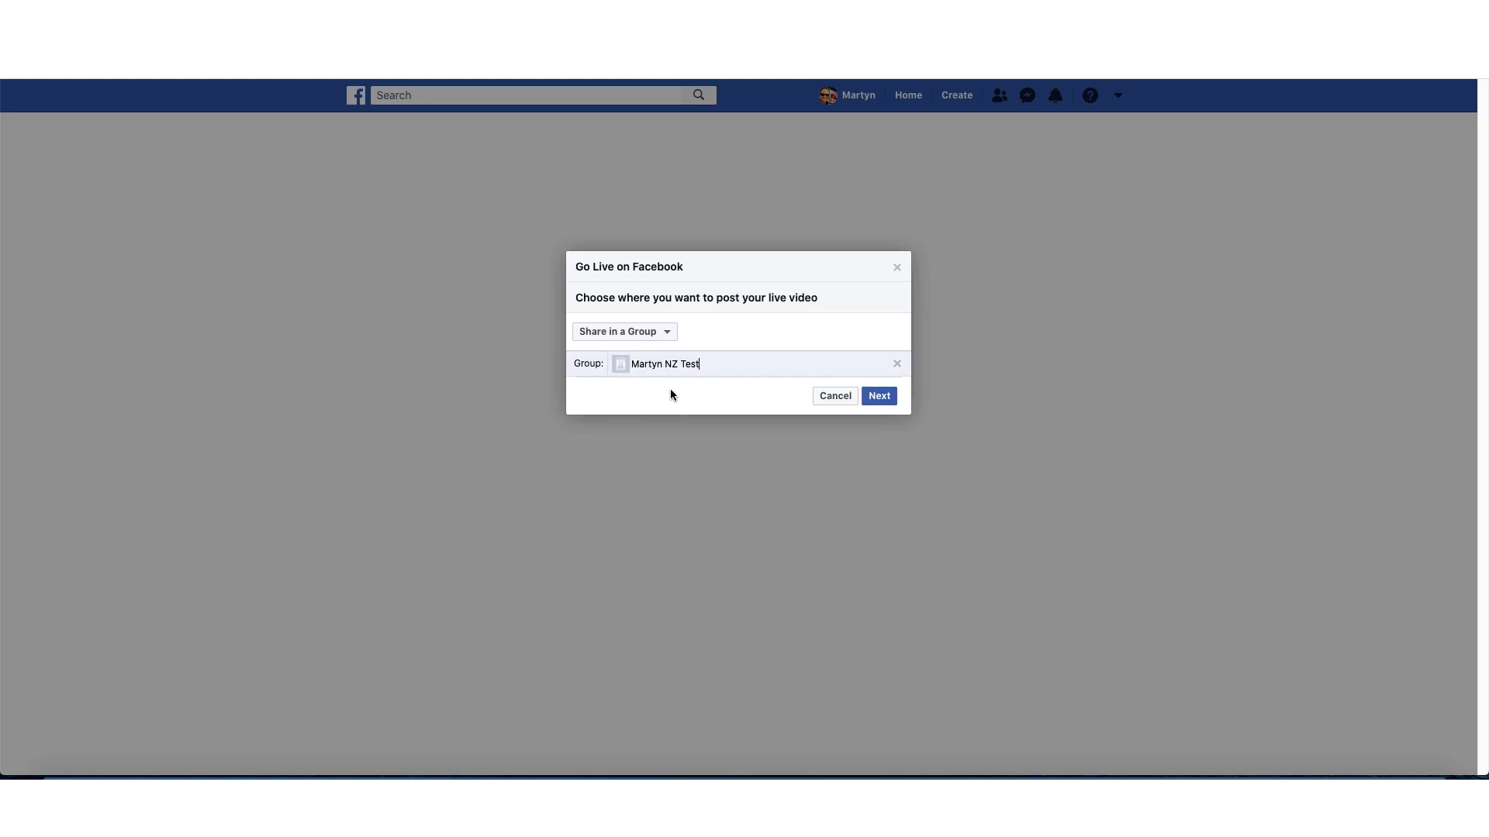
{"action": "left_click", "coordinate": [880, 397]}
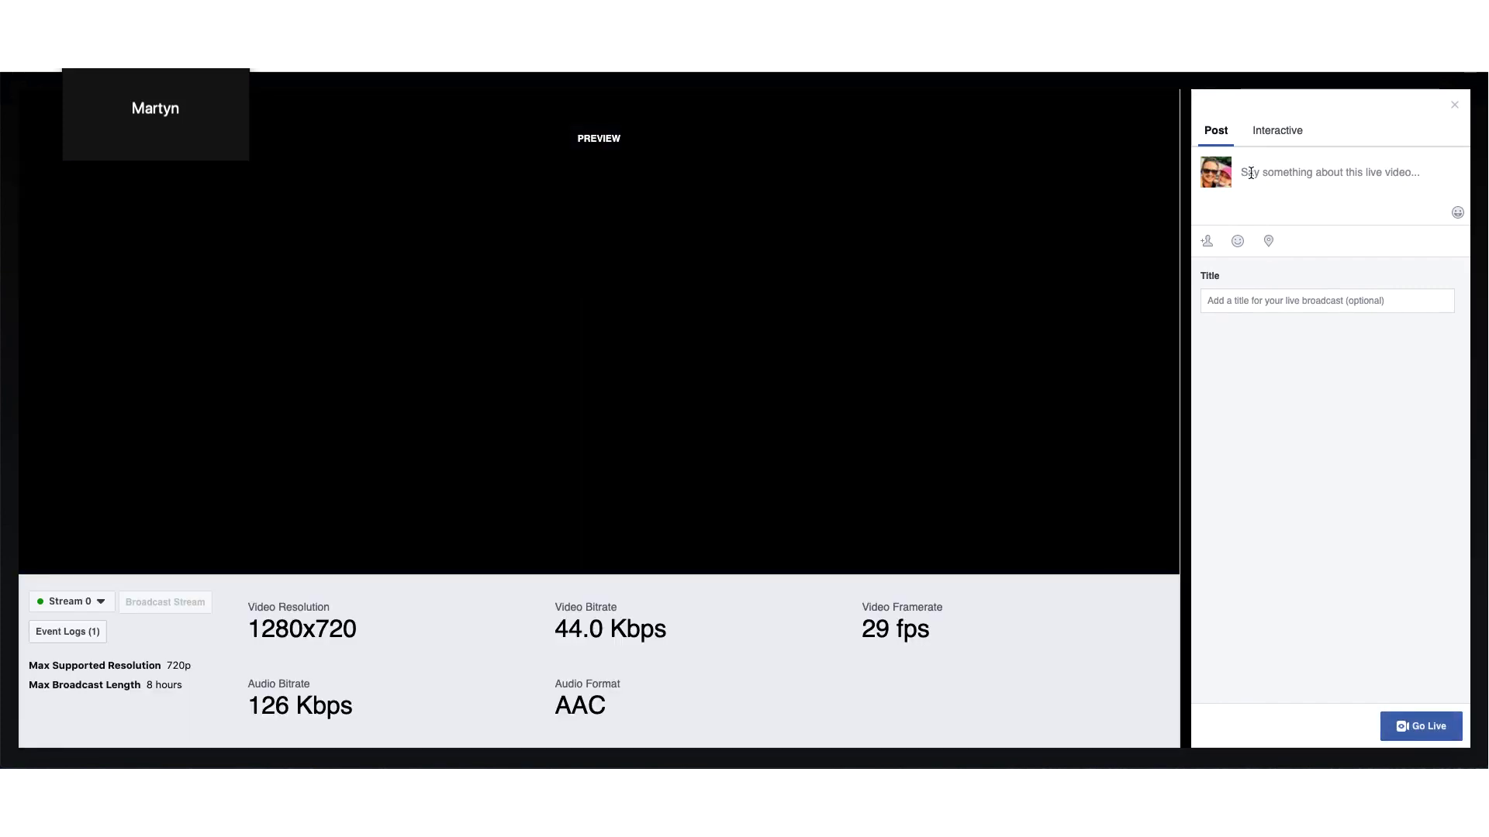
Step: Add a short test description and the title Testy, then go live in the group
{"action": "left_click", "coordinate": [1250, 172]}
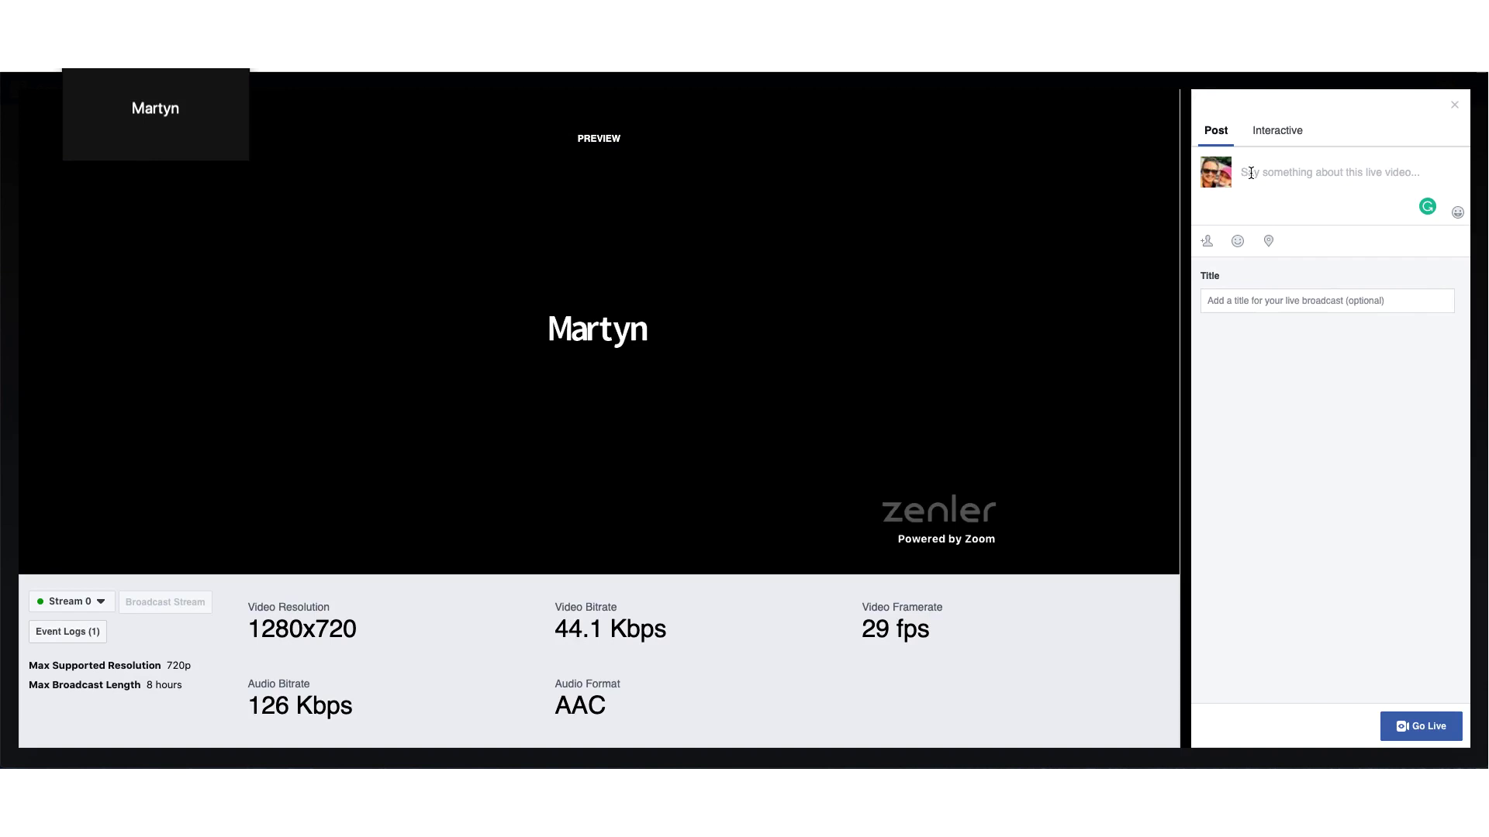
{"action": "type", "text": "MArtyn"}
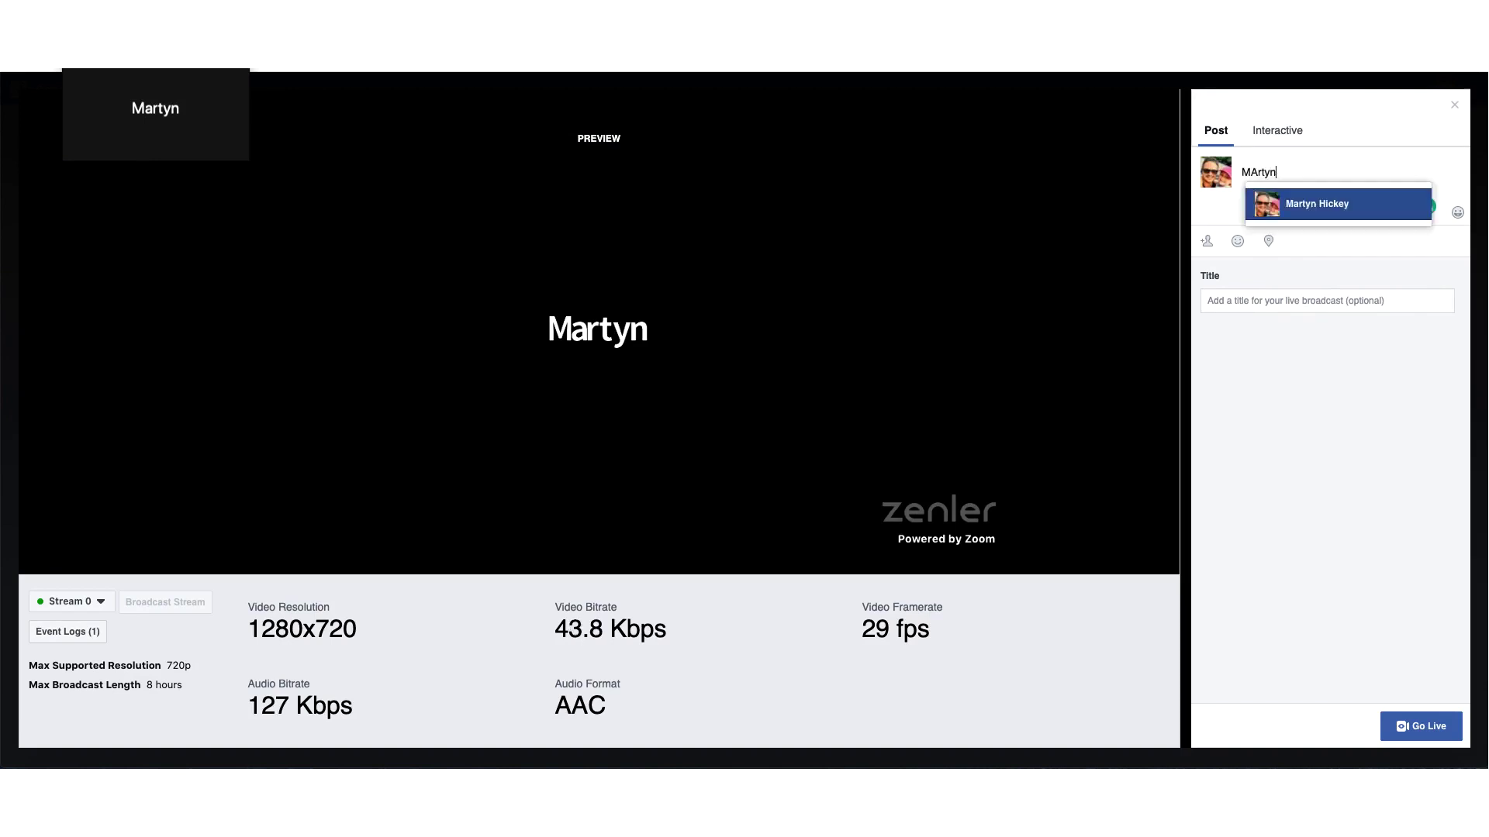
{"action": "key", "text": "BackSpace"}
{"action": "key", "text": "BackSpace"}
{"action": "key", "text": "BackSpace"}
{"action": "key", "text": "BackSpace"}
{"action": "key", "text": "BackSpace"}
{"action": "key", "text": "BackSpace"}
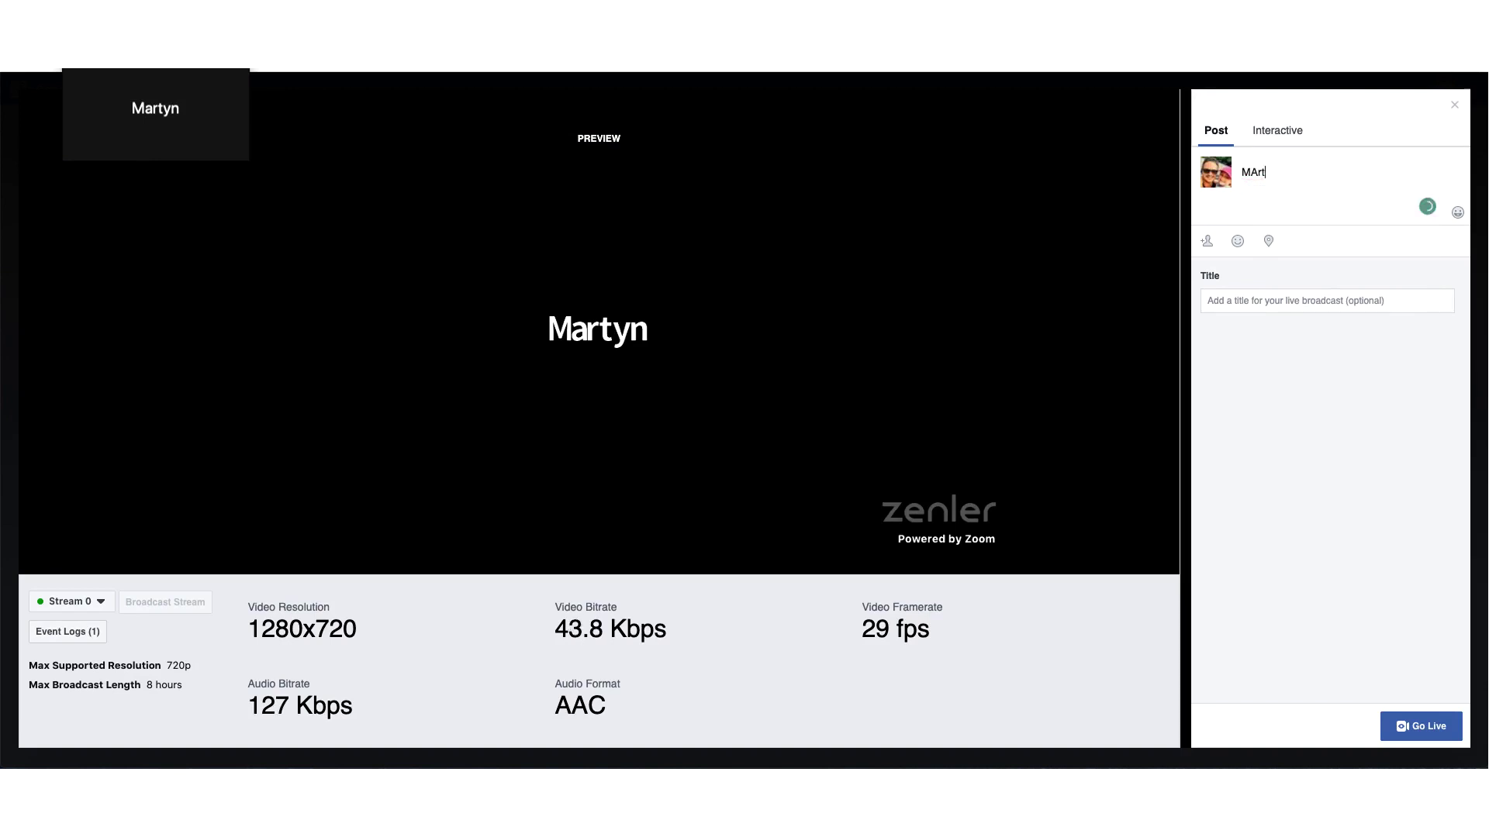
{"action": "type", "text": "artyn Test"}
{"action": "left_click", "coordinate": [1270, 302]}
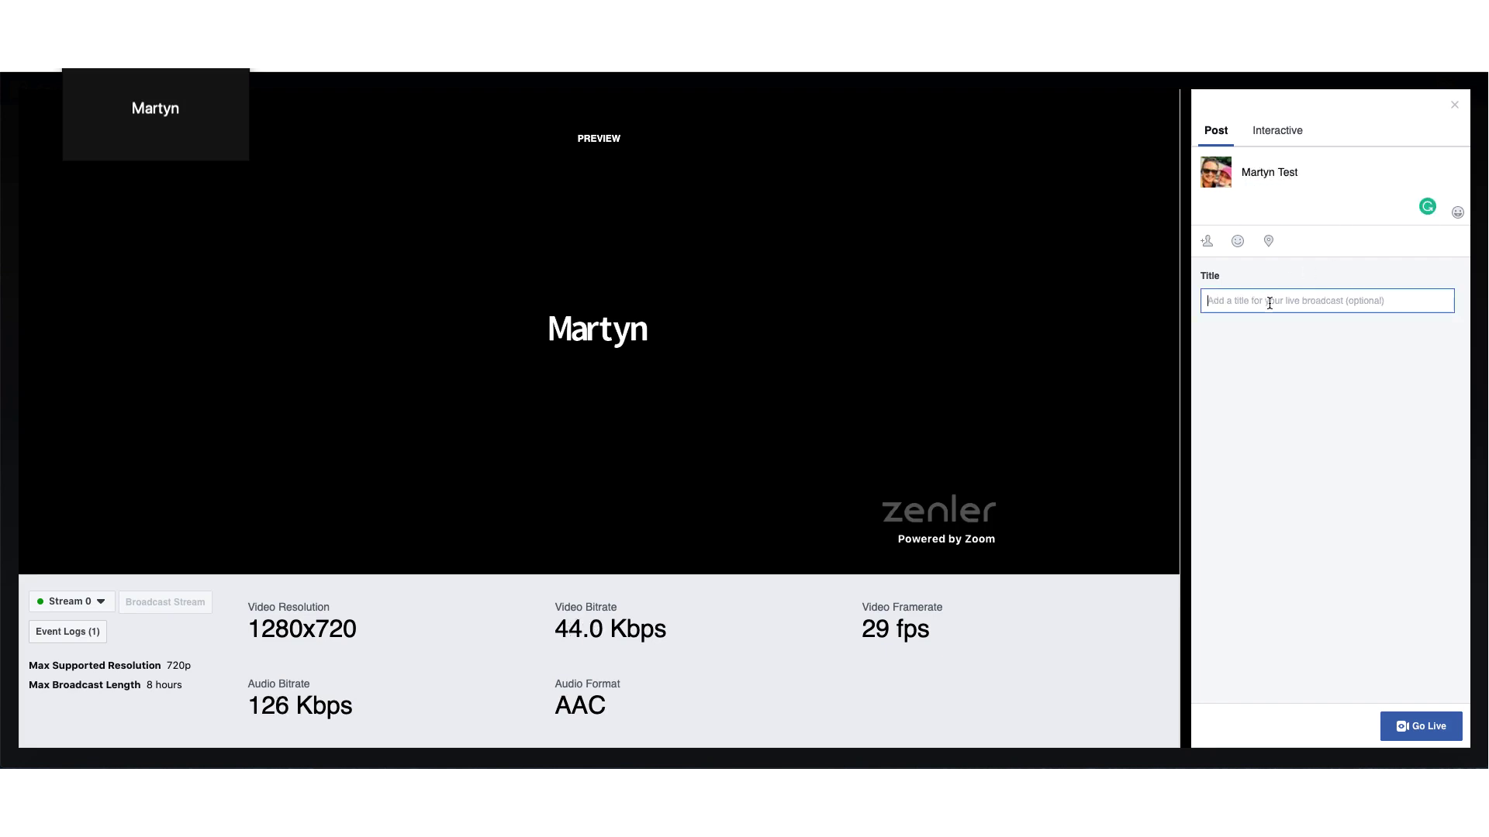
{"action": "type", "text": "Tes"}
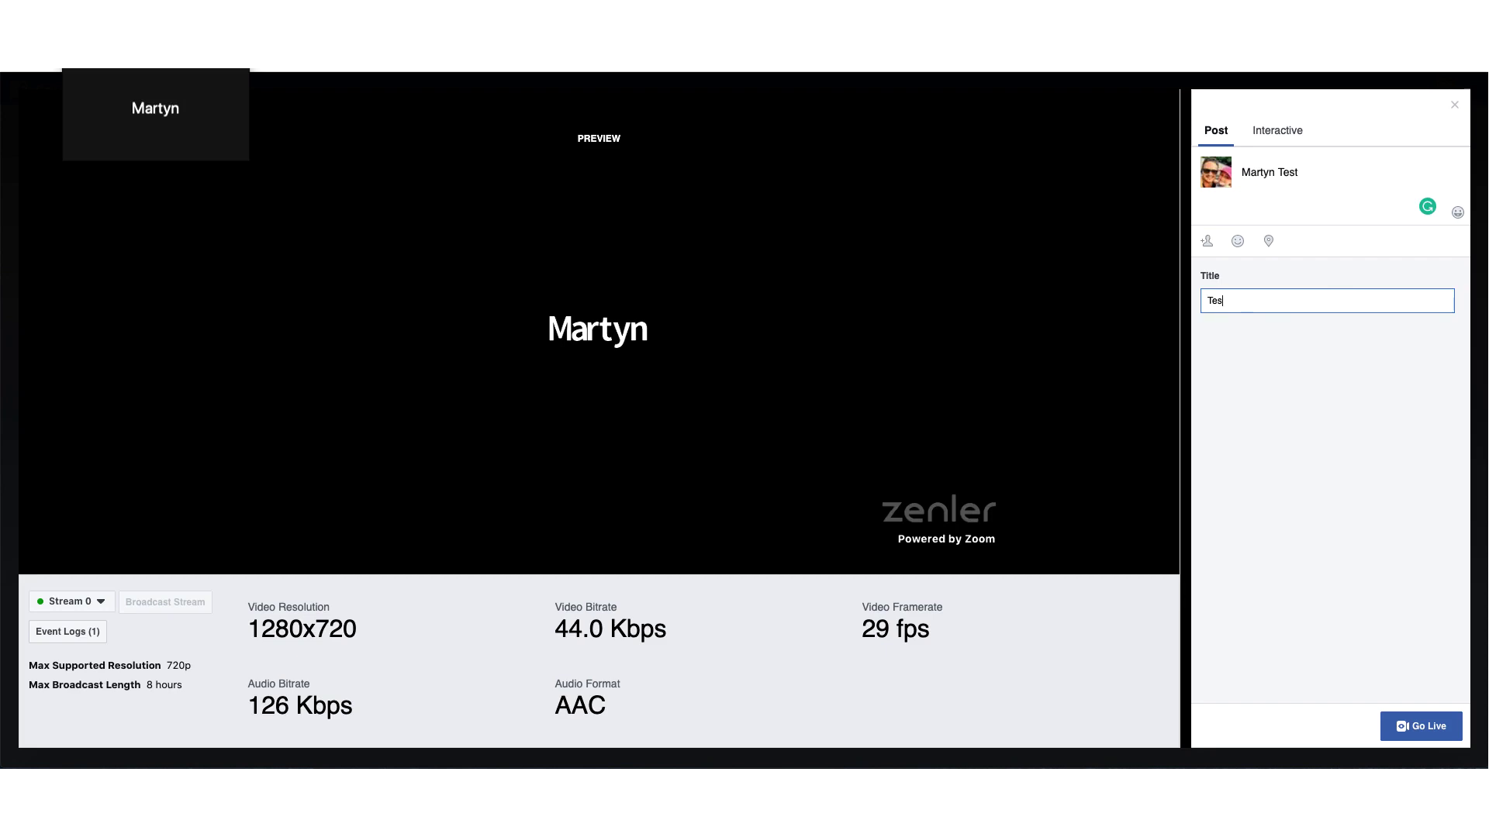
{"action": "type", "text": "yty"}
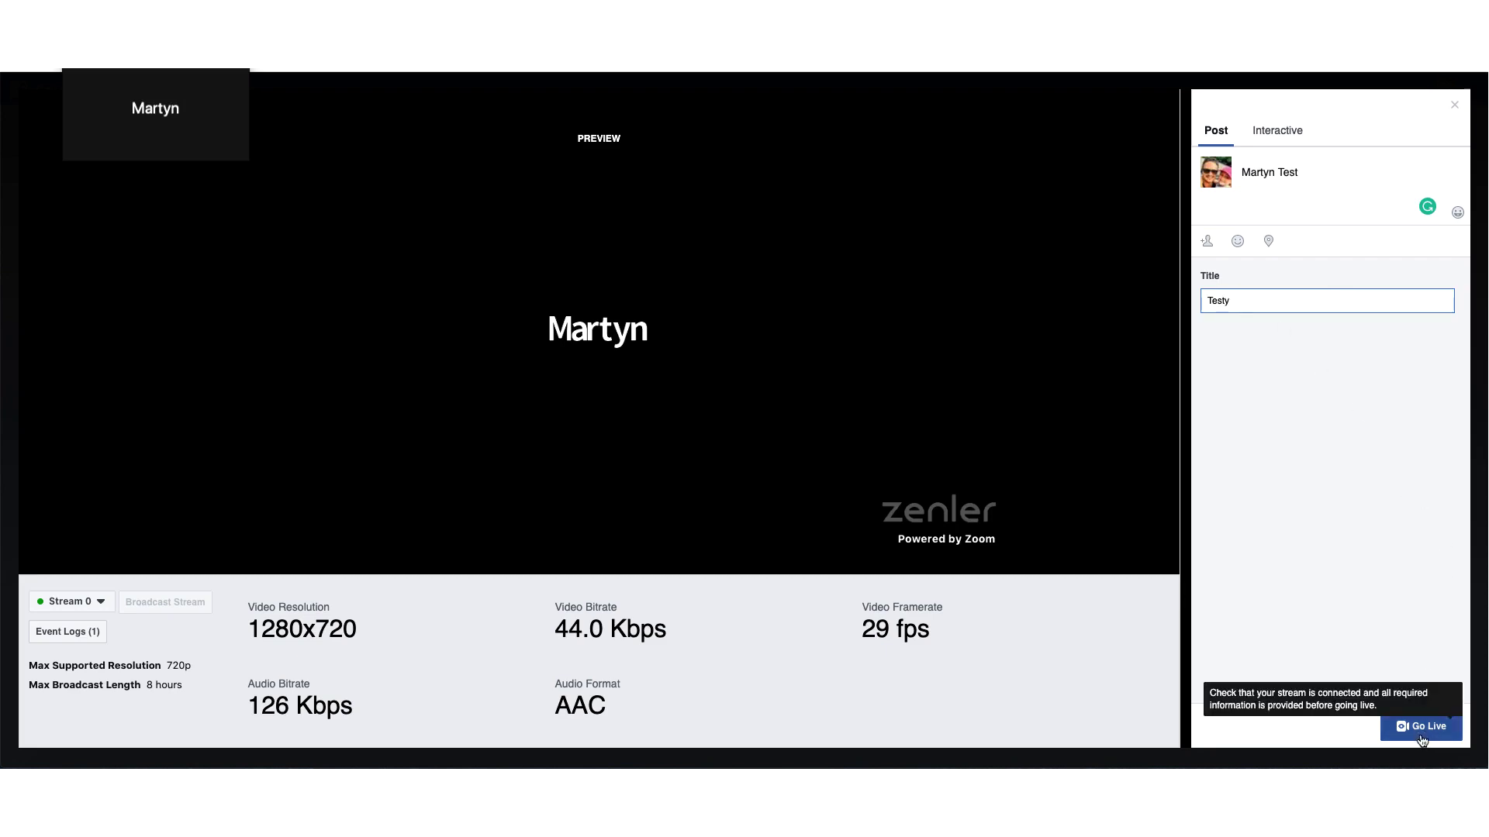
{"action": "left_click", "coordinate": [1421, 733]}
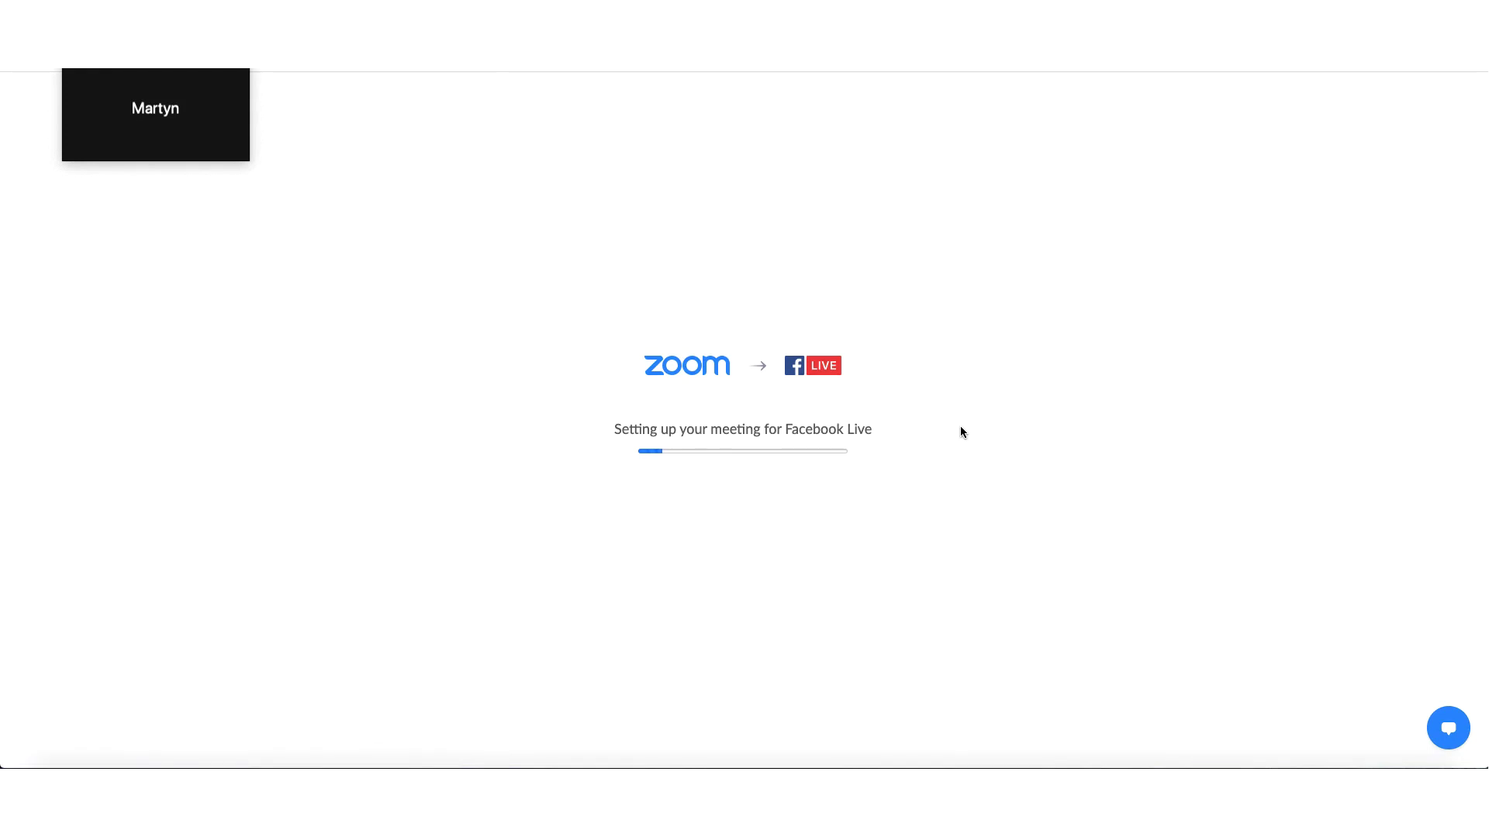
Step: Turn the Zoom camera back on from the floating video tile
{"action": "mouse_move", "coordinate": [83, 105]}
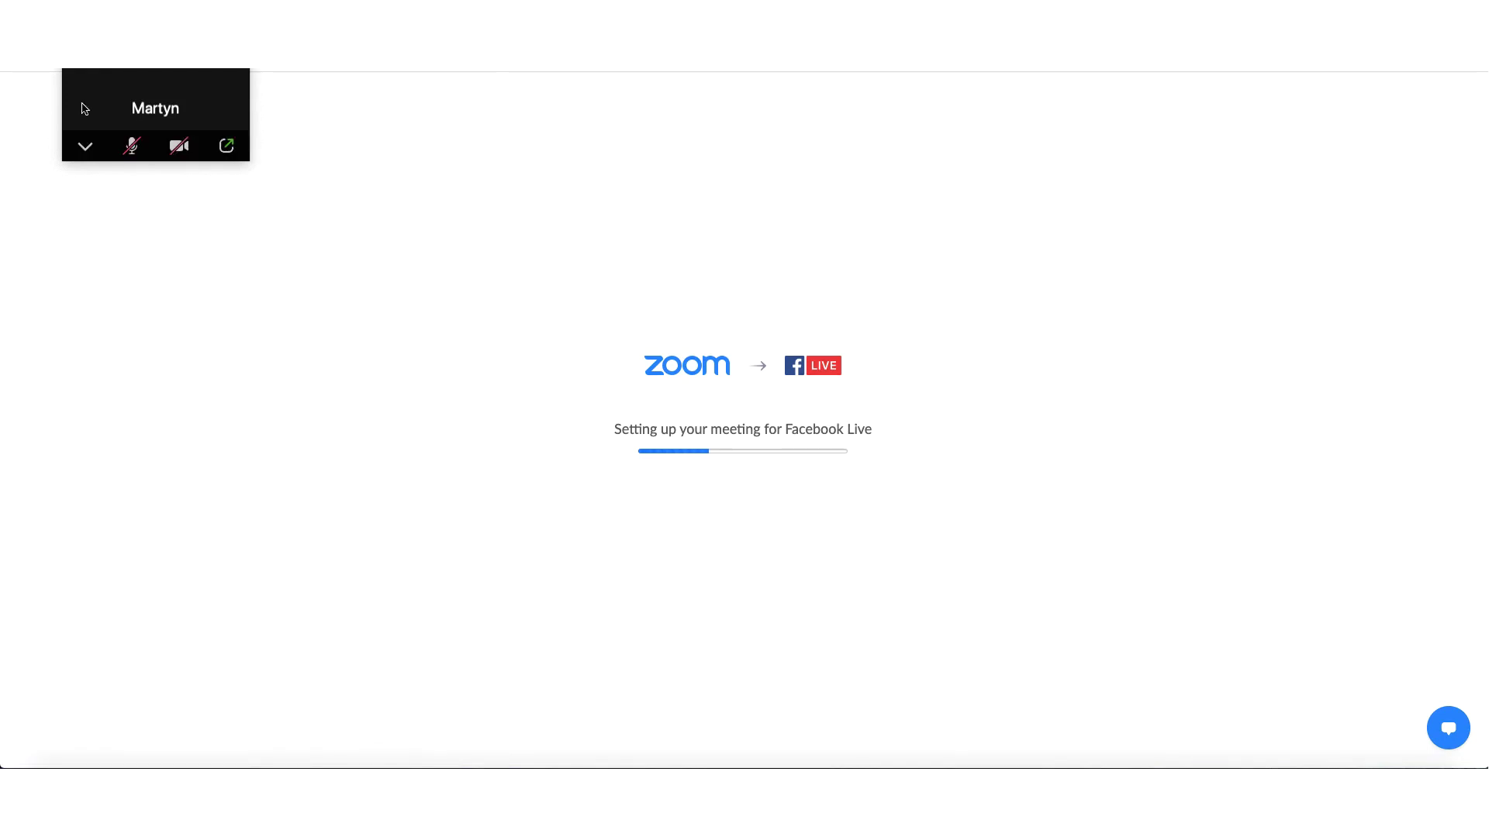
{"action": "left_click", "coordinate": [176, 148]}
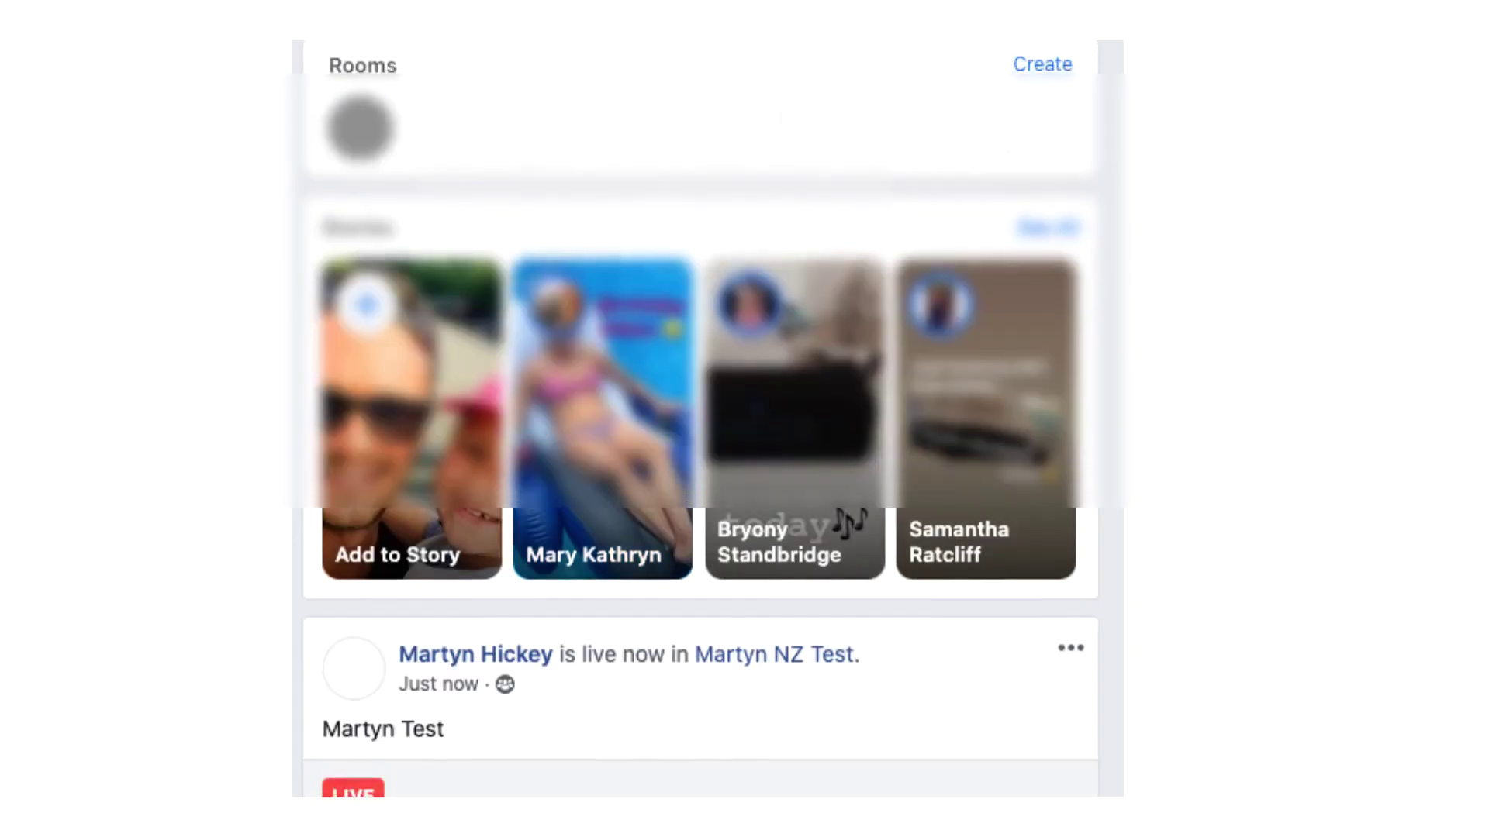
Step: Scroll the Facebook feed down to the group's live post
{"action": "scroll", "coordinate": [700, 427], "scroll_direction": "down", "scroll_amount": 2}
{"action": "scroll", "coordinate": [700, 426], "scroll_direction": "down", "scroll_amount": 5}
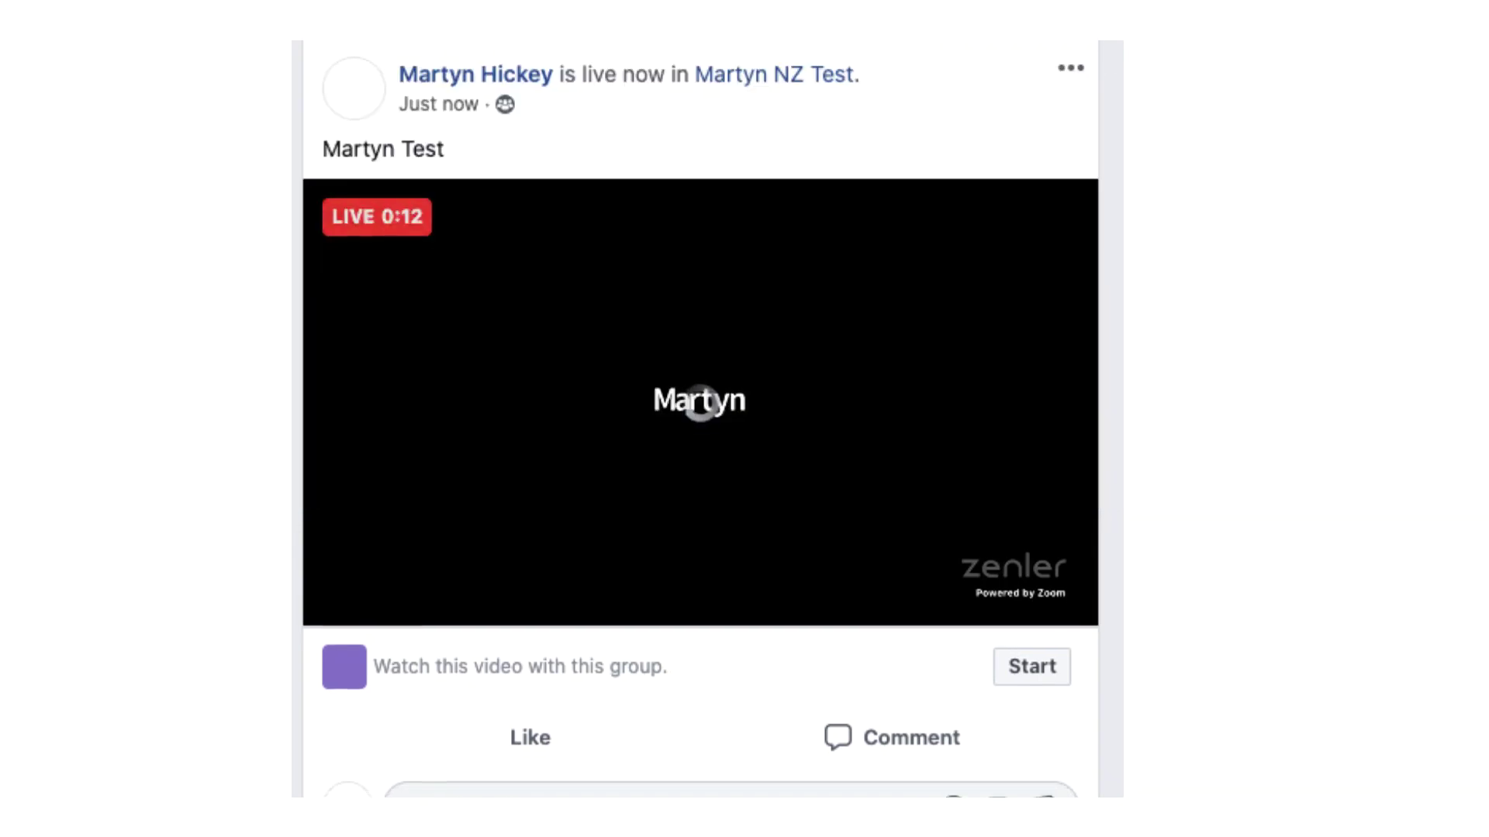